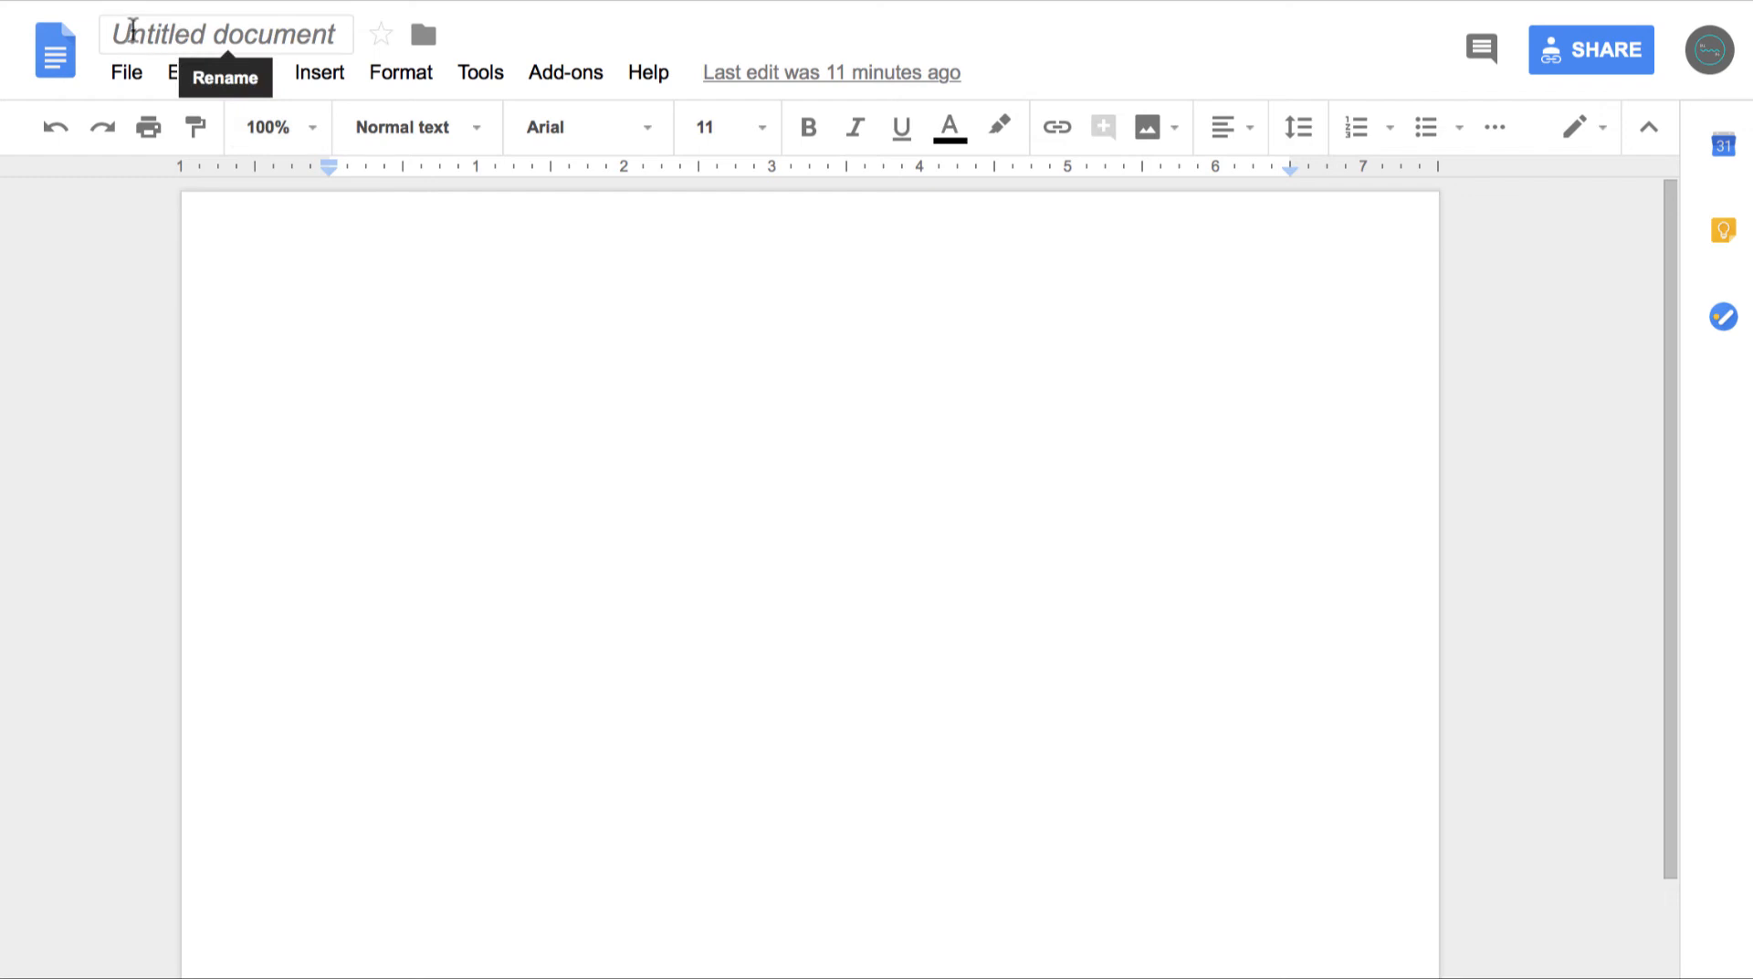
- Rename the untitled document with the course code PSY 100 followed by the instructor's title and name in parentheses
left_click(240, 41)
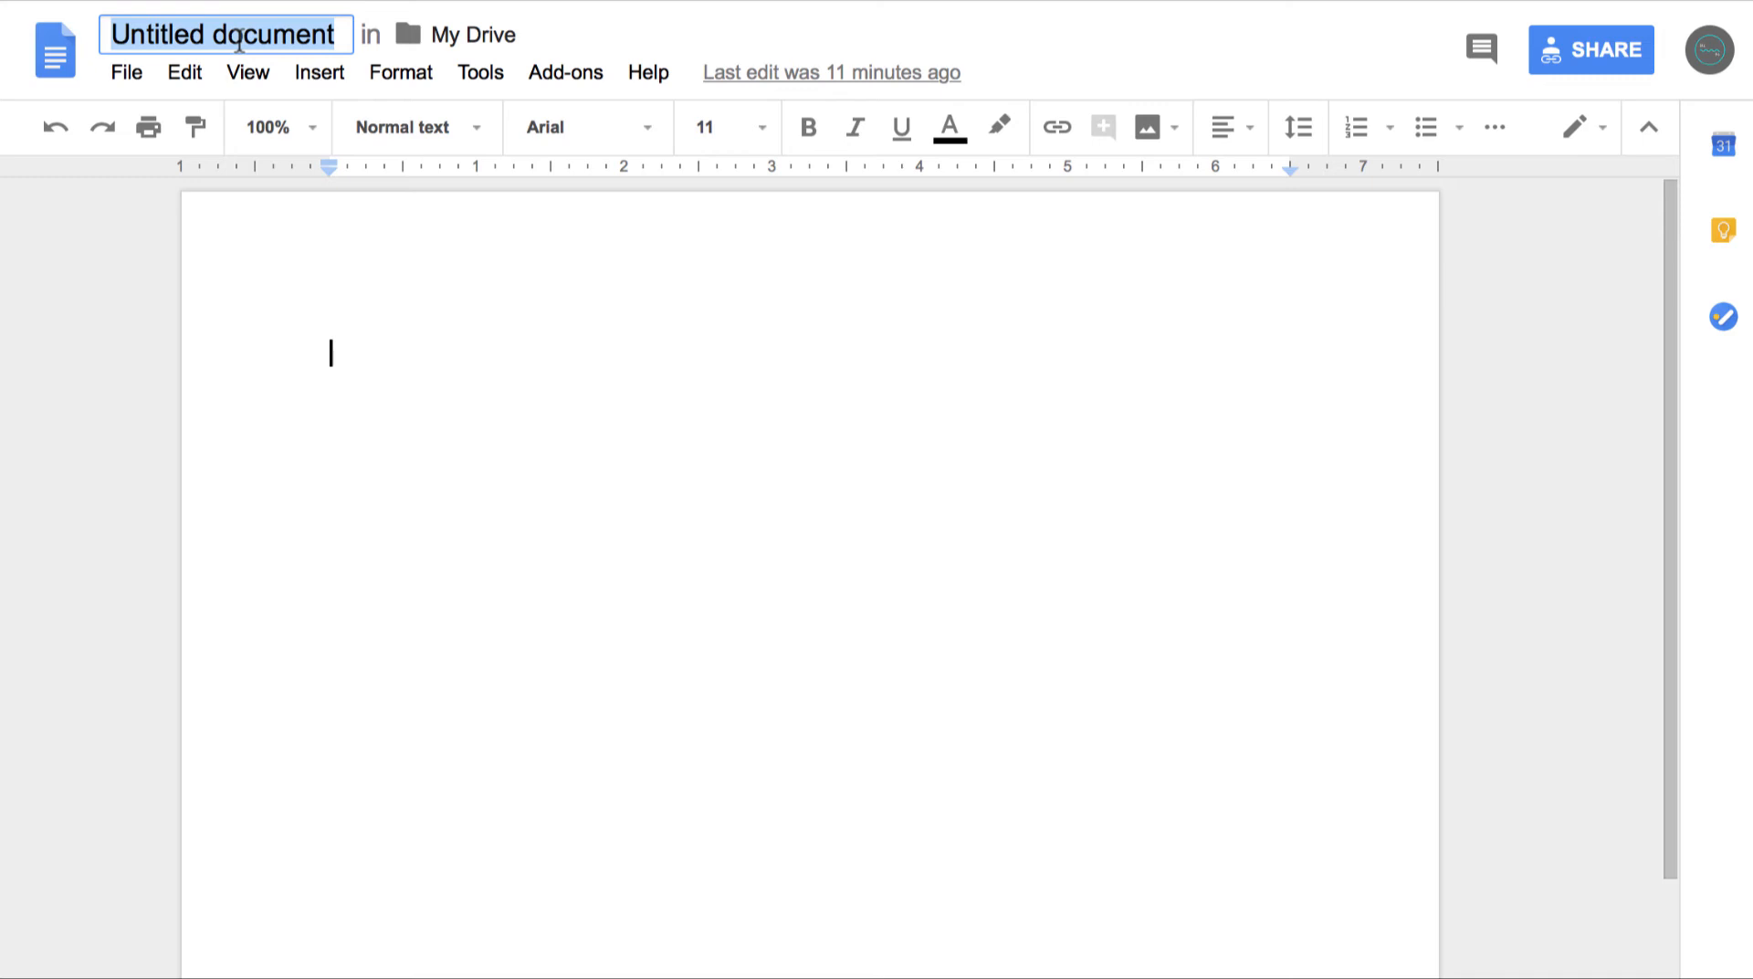
type("PSY 100 ")
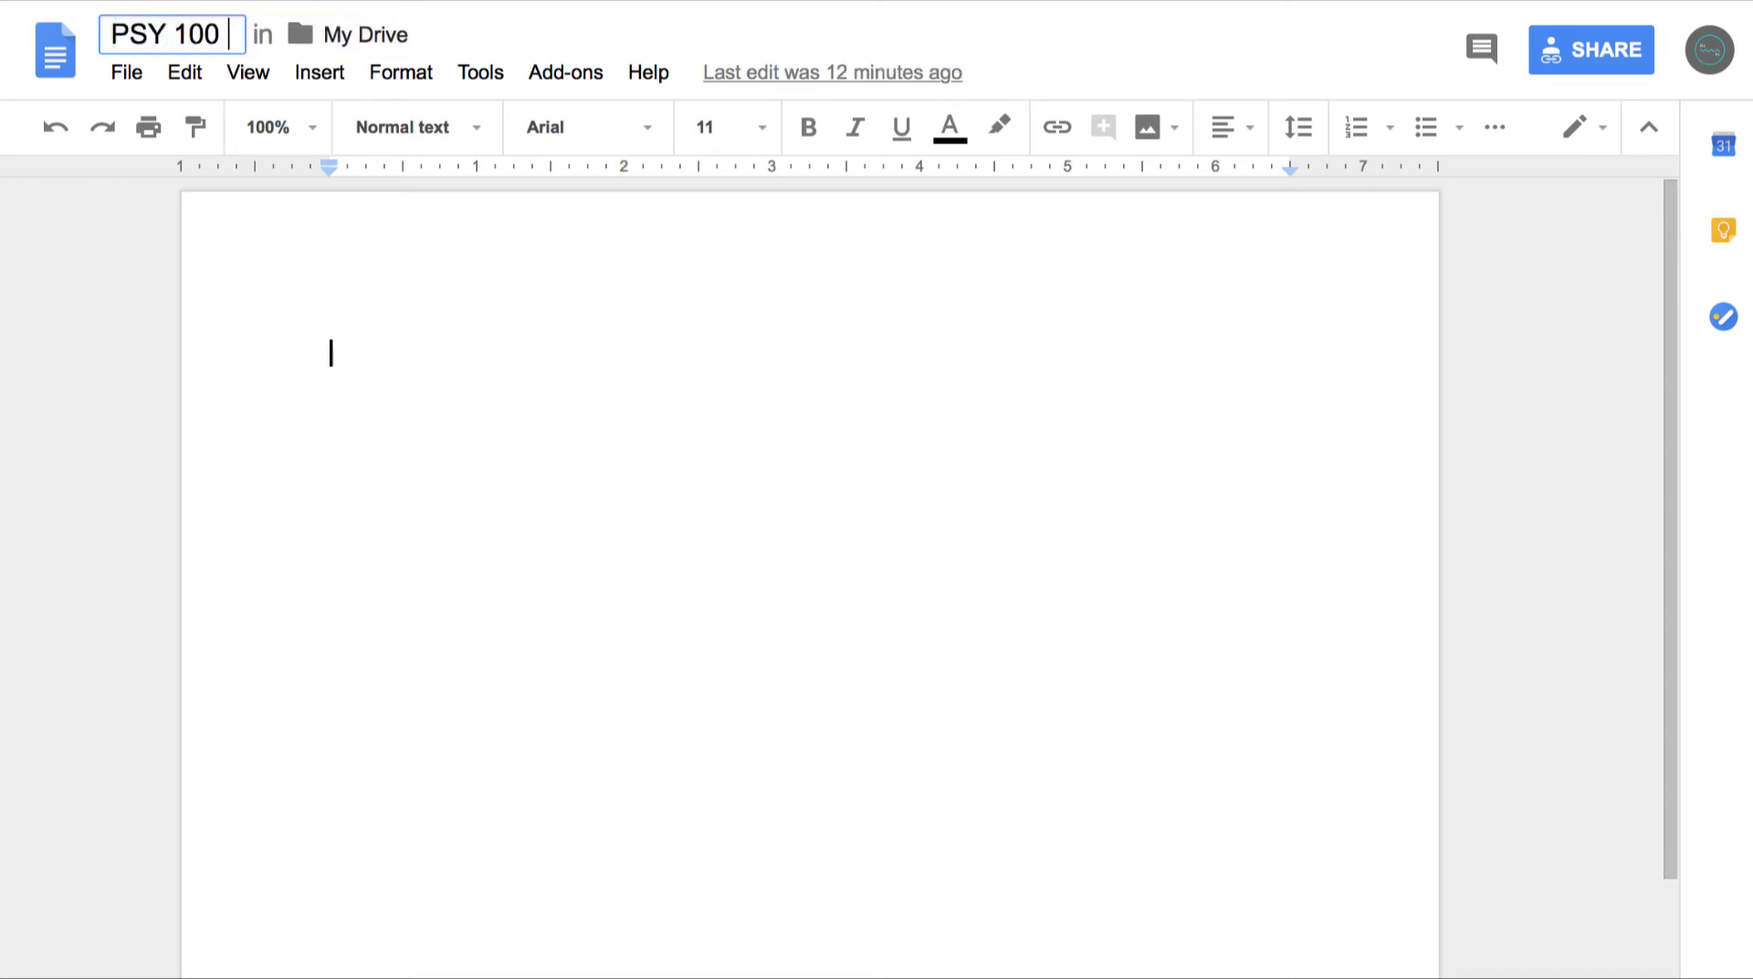
type("(Dr. ")
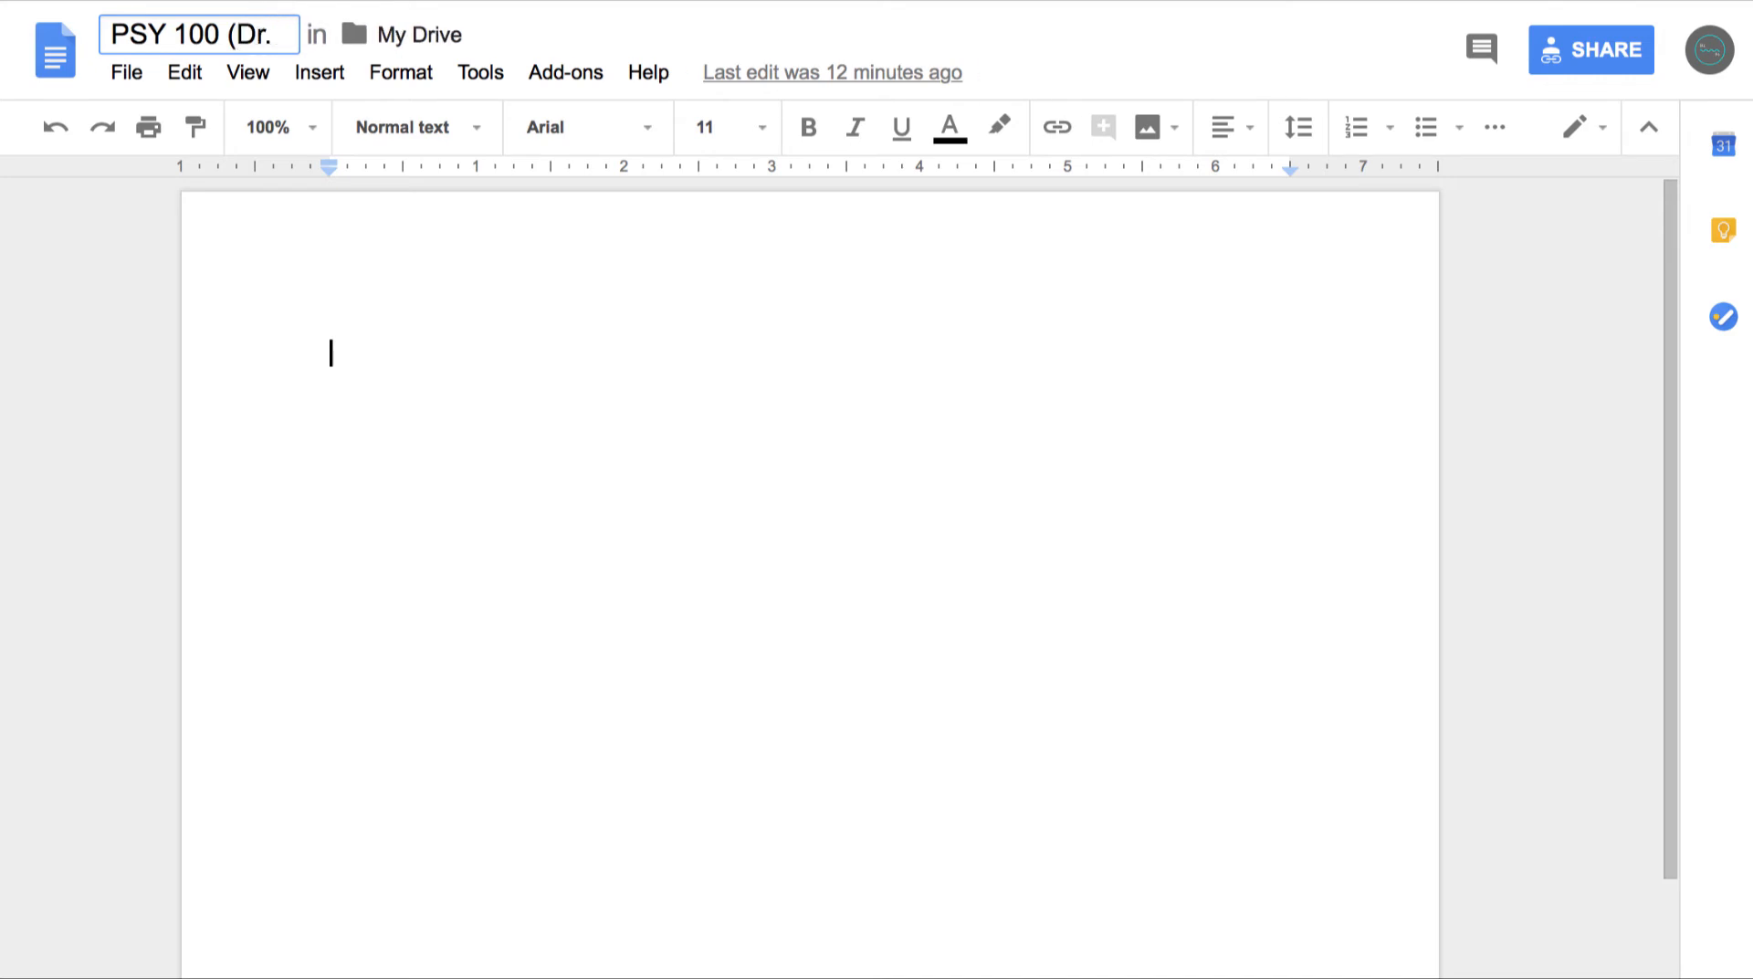
type("Goode)")
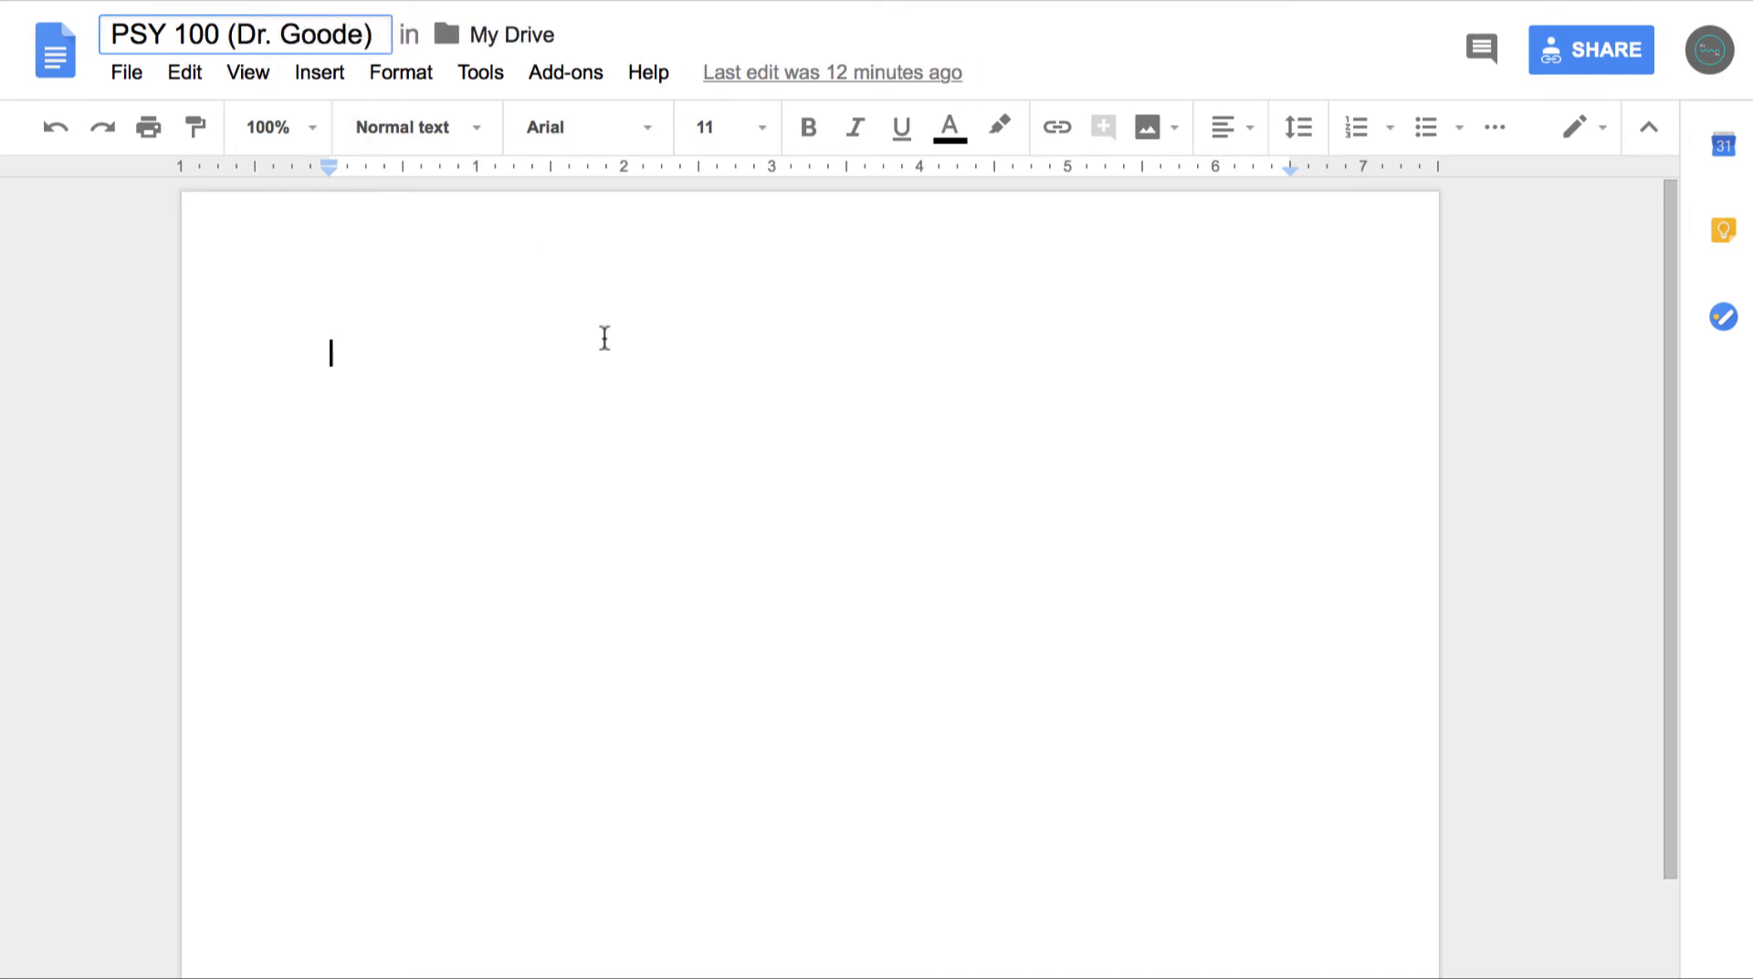
key("Return")
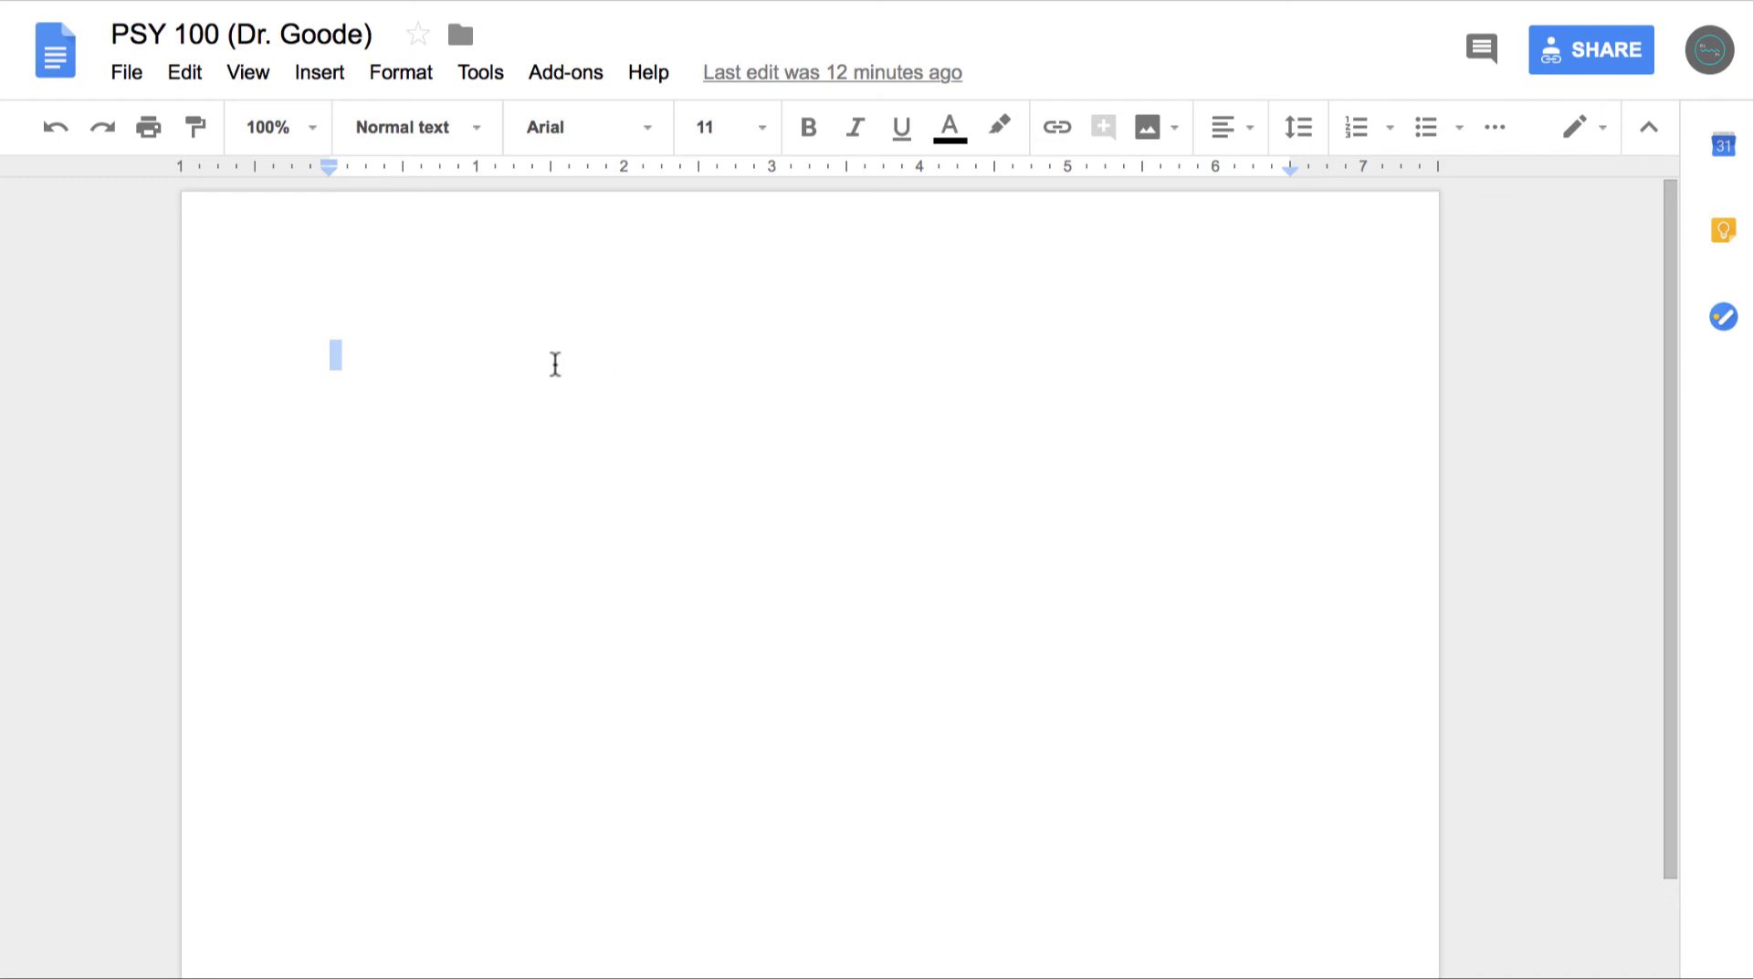
- Enter "PSY 100" and "Assignment 2" as separate heading lines at the start of the document body
left_click(469, 361)
type("PSY 100")
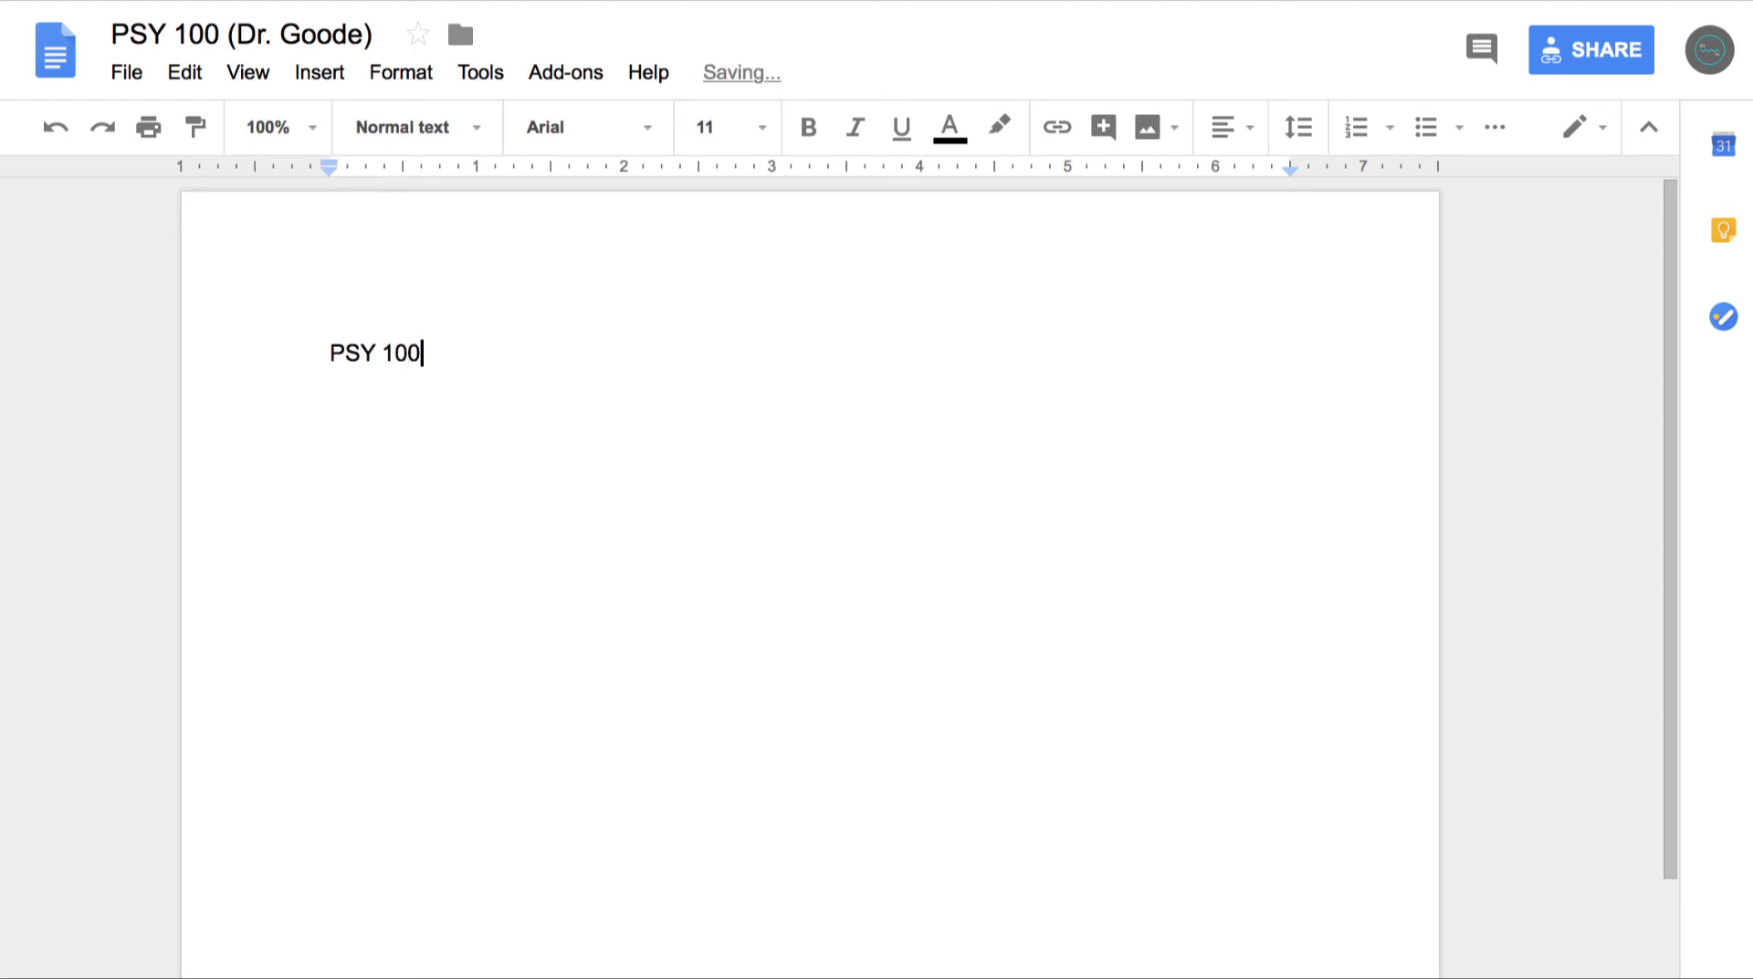
key("Return")
type("Assignment 2")
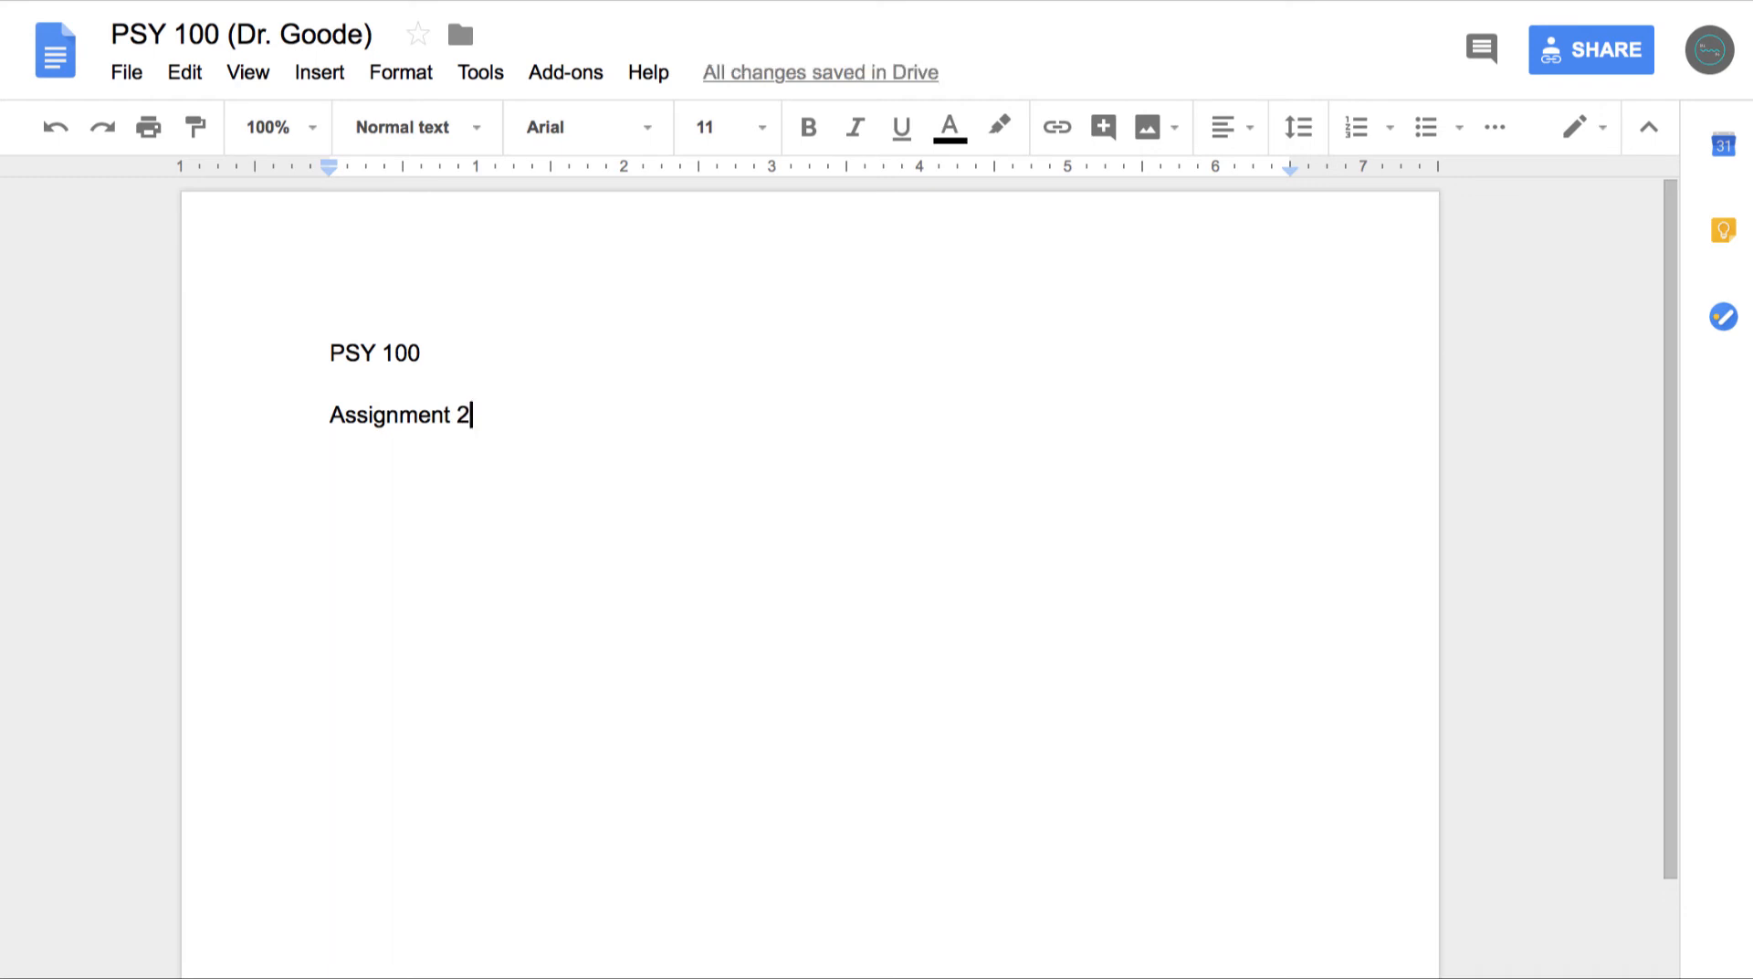
key("Return")
key("Return")
- Format both heading lines in Times New Roman at size 12
left_click_drag(356, 447, 288, 323)
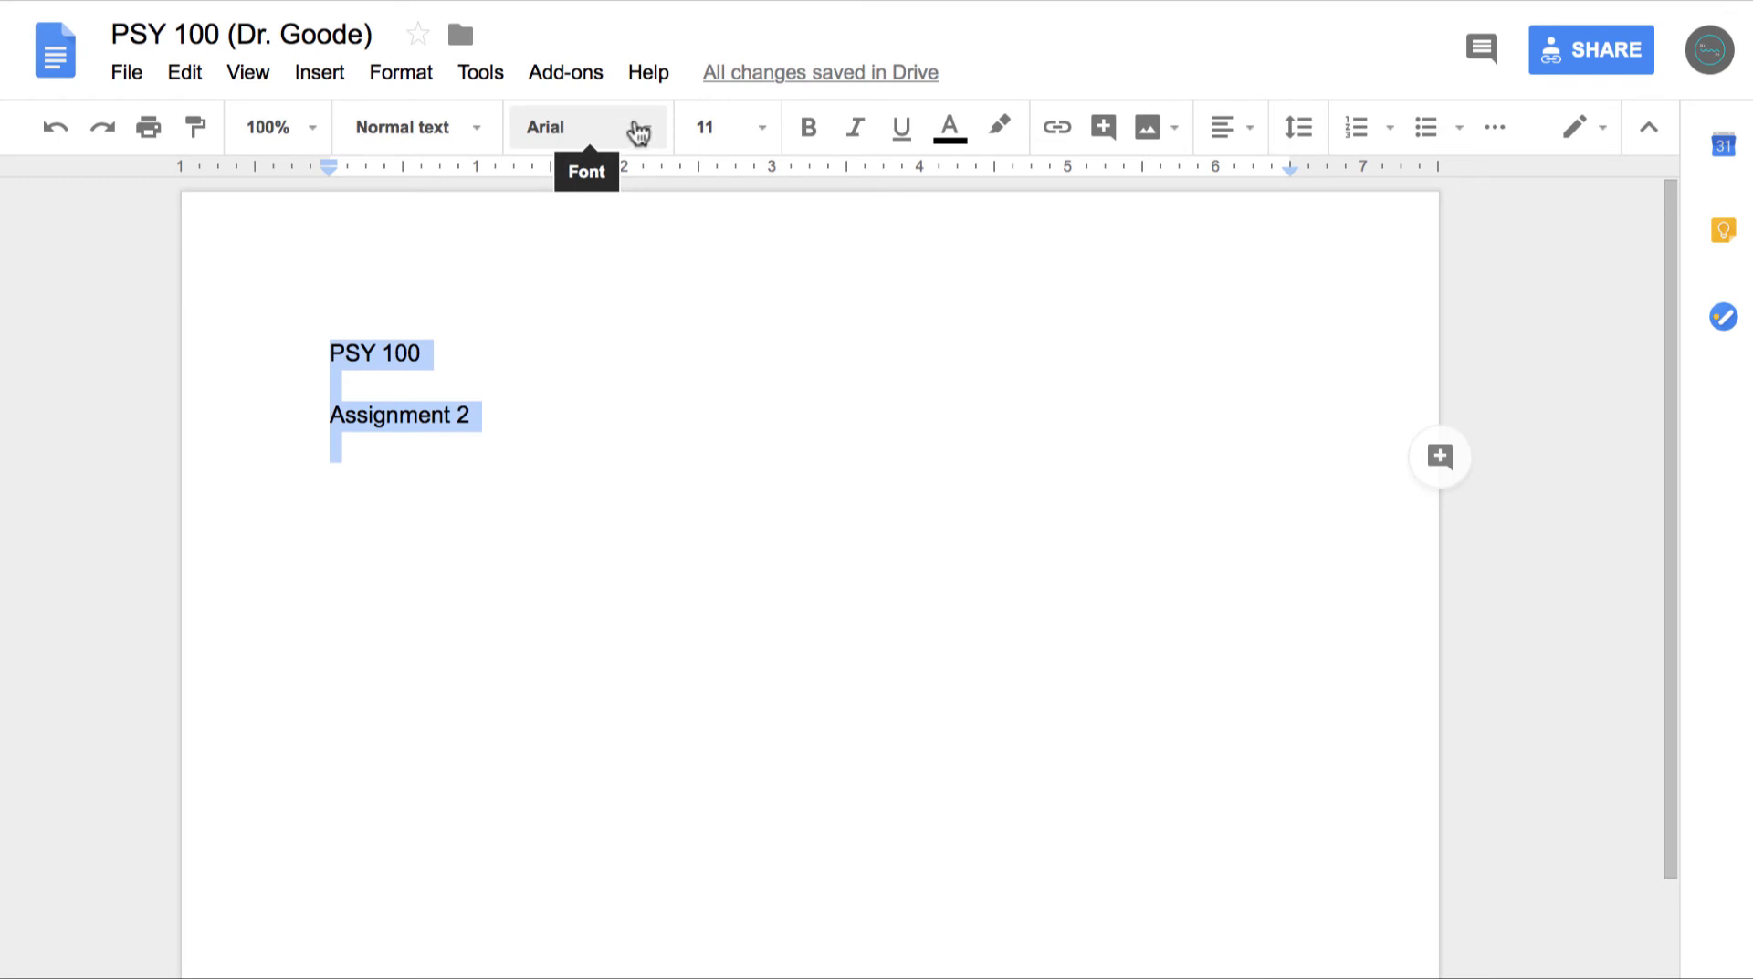
left_click(639, 133)
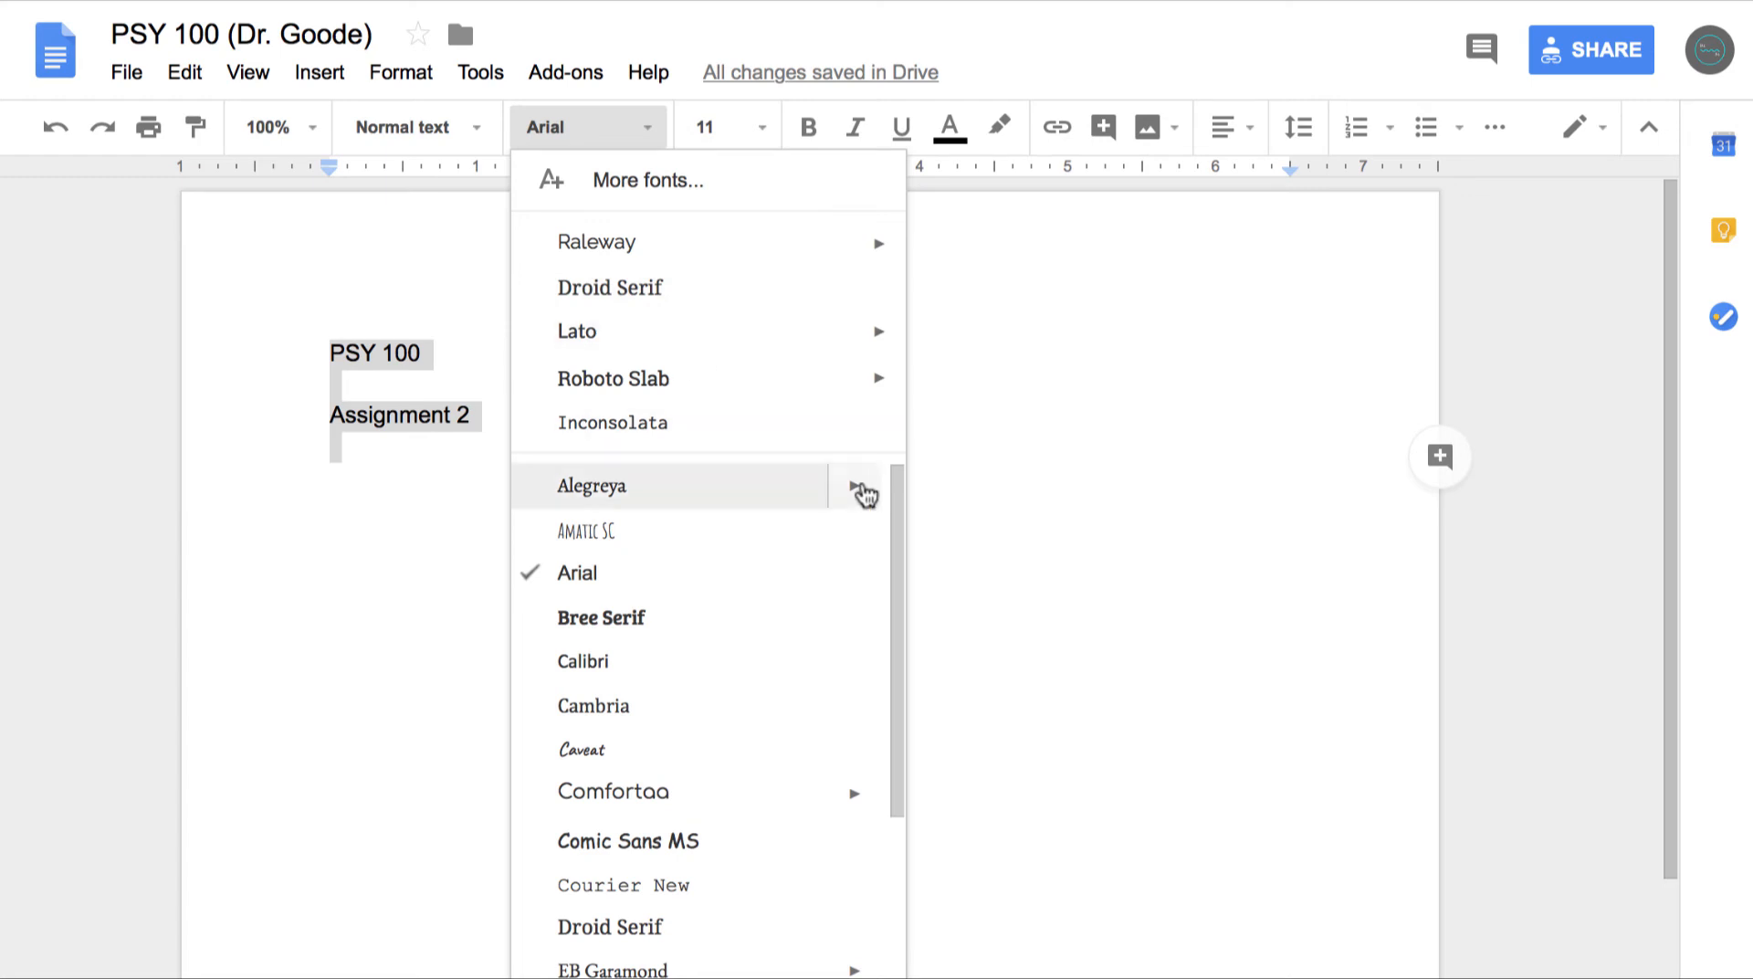
left_click_drag(895, 497, 902, 970)
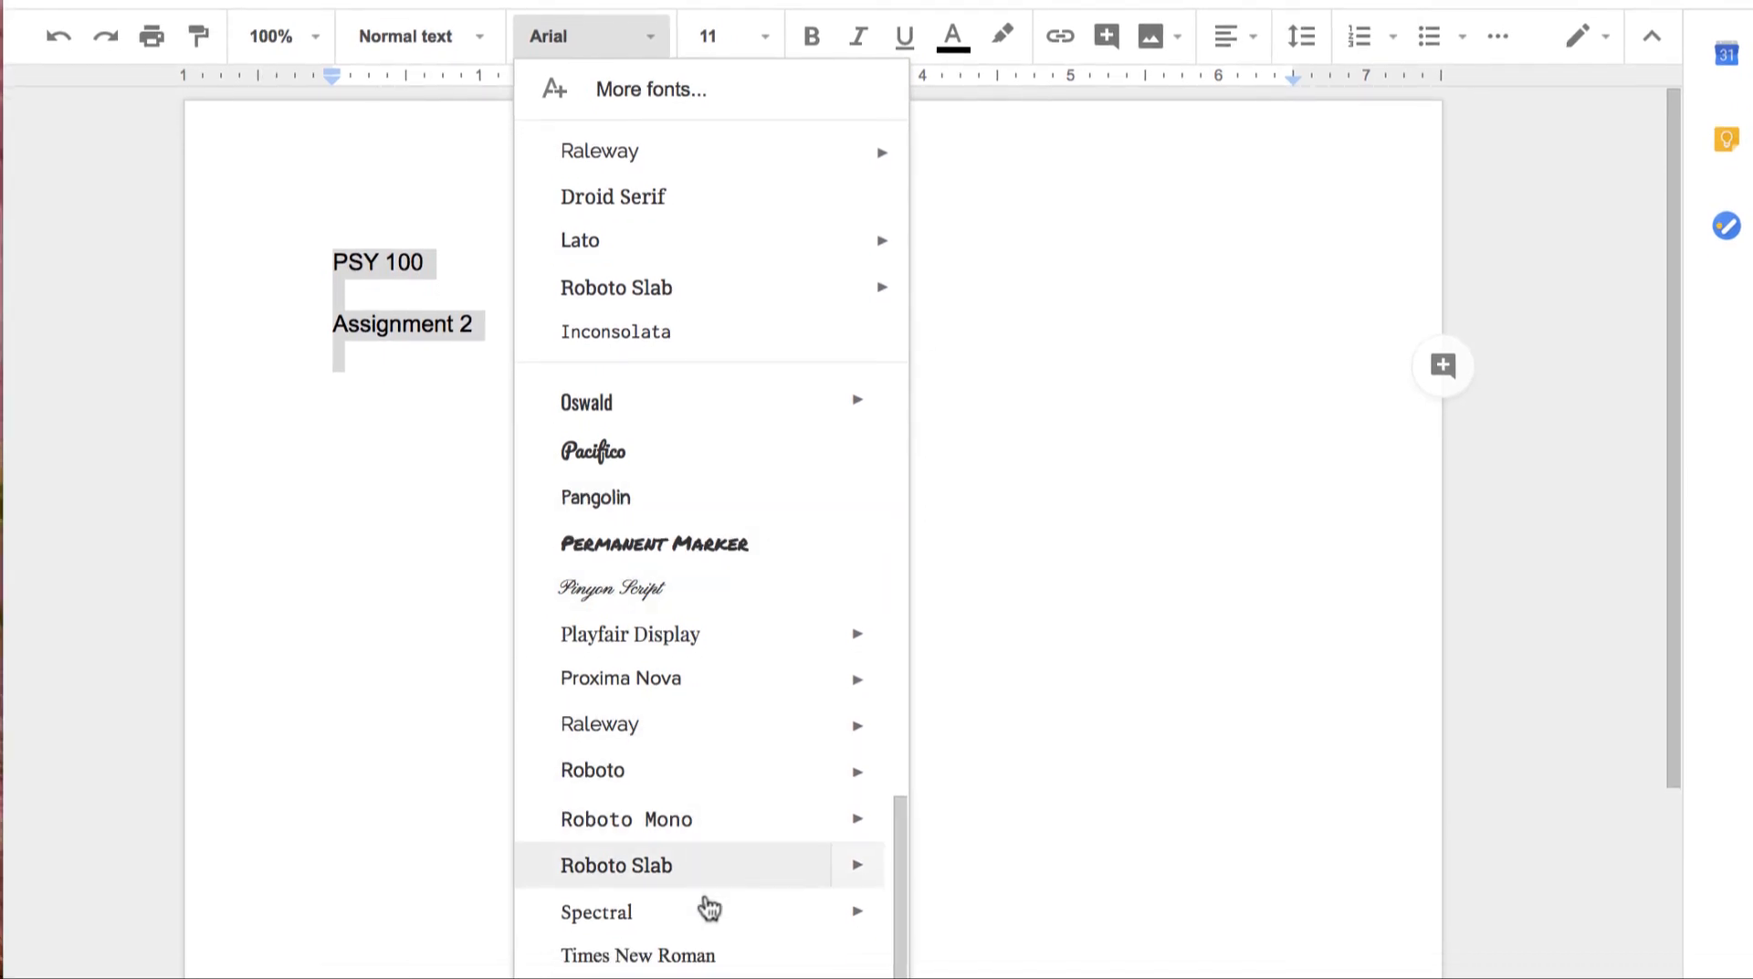
left_click(638, 956)
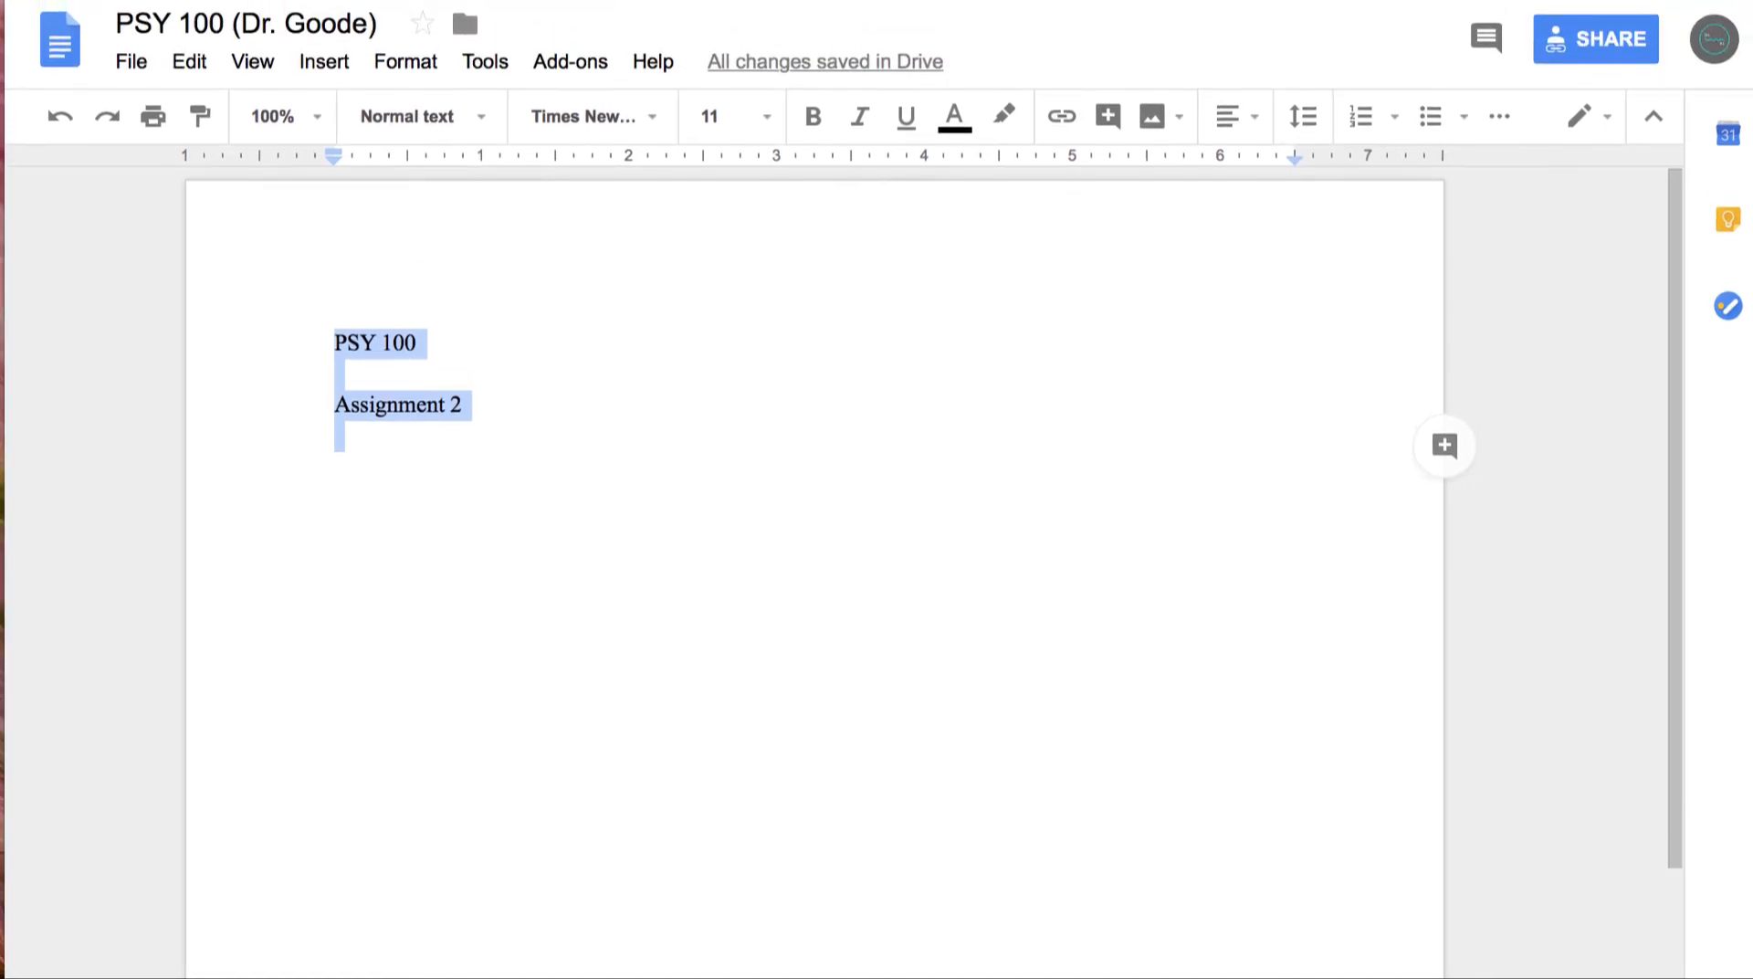
left_click(767, 120)
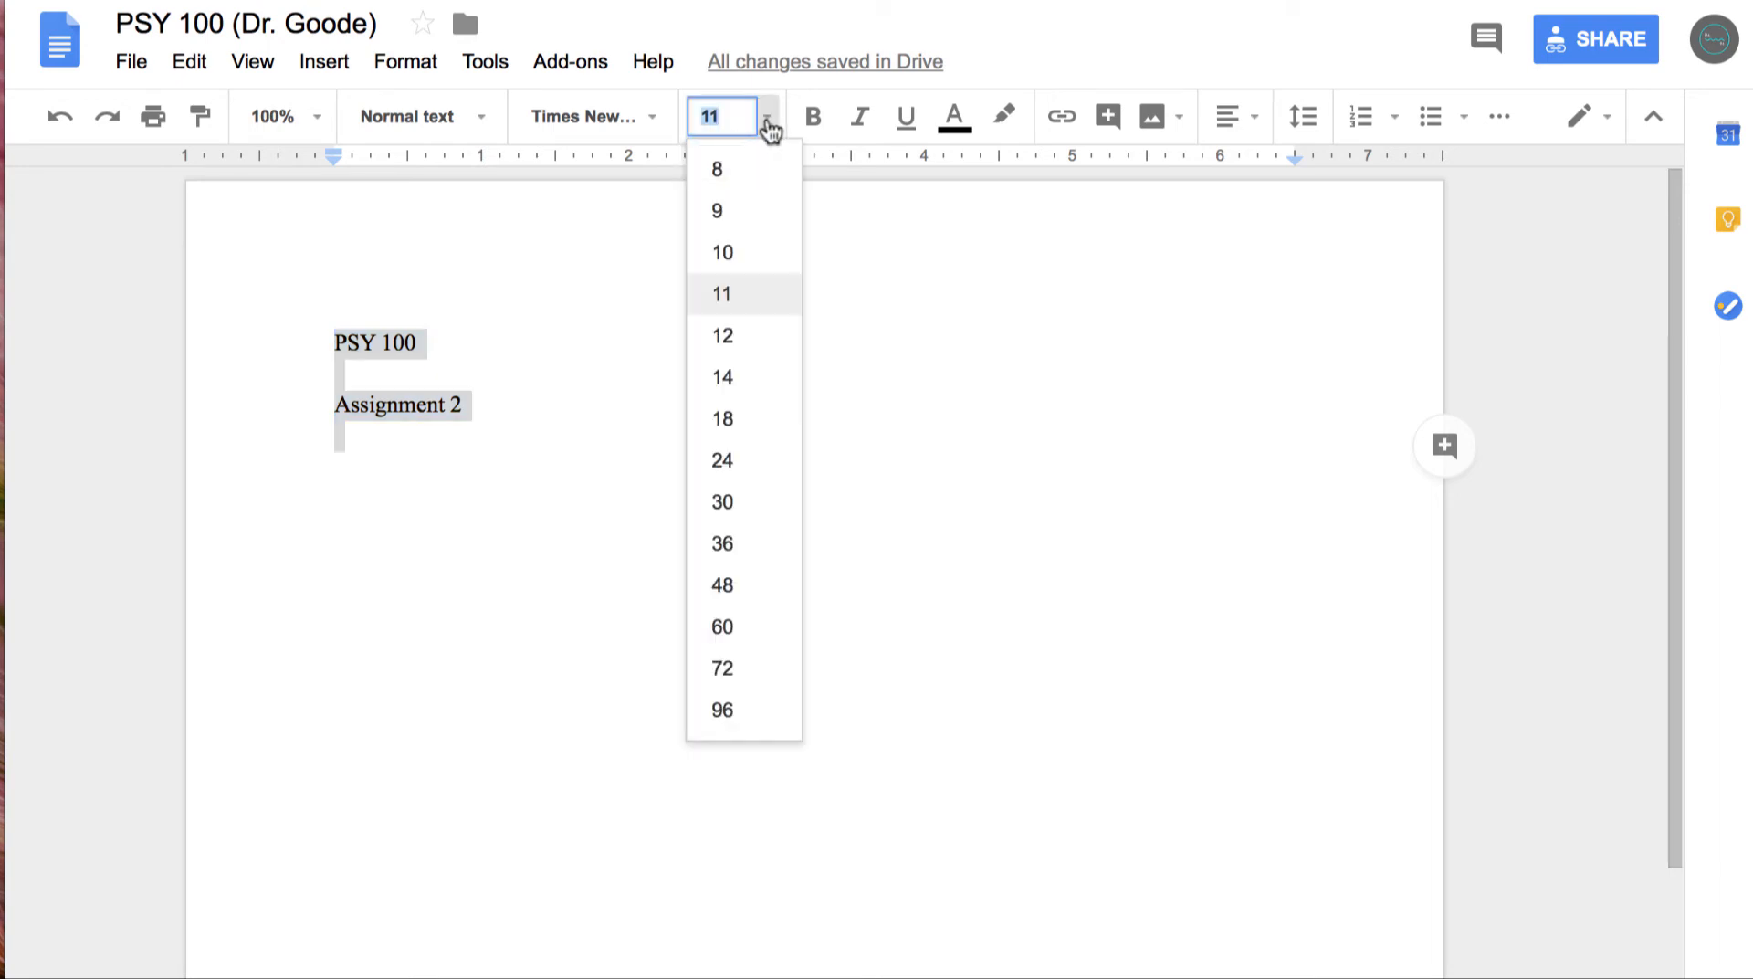
left_click(752, 338)
left_click(754, 326)
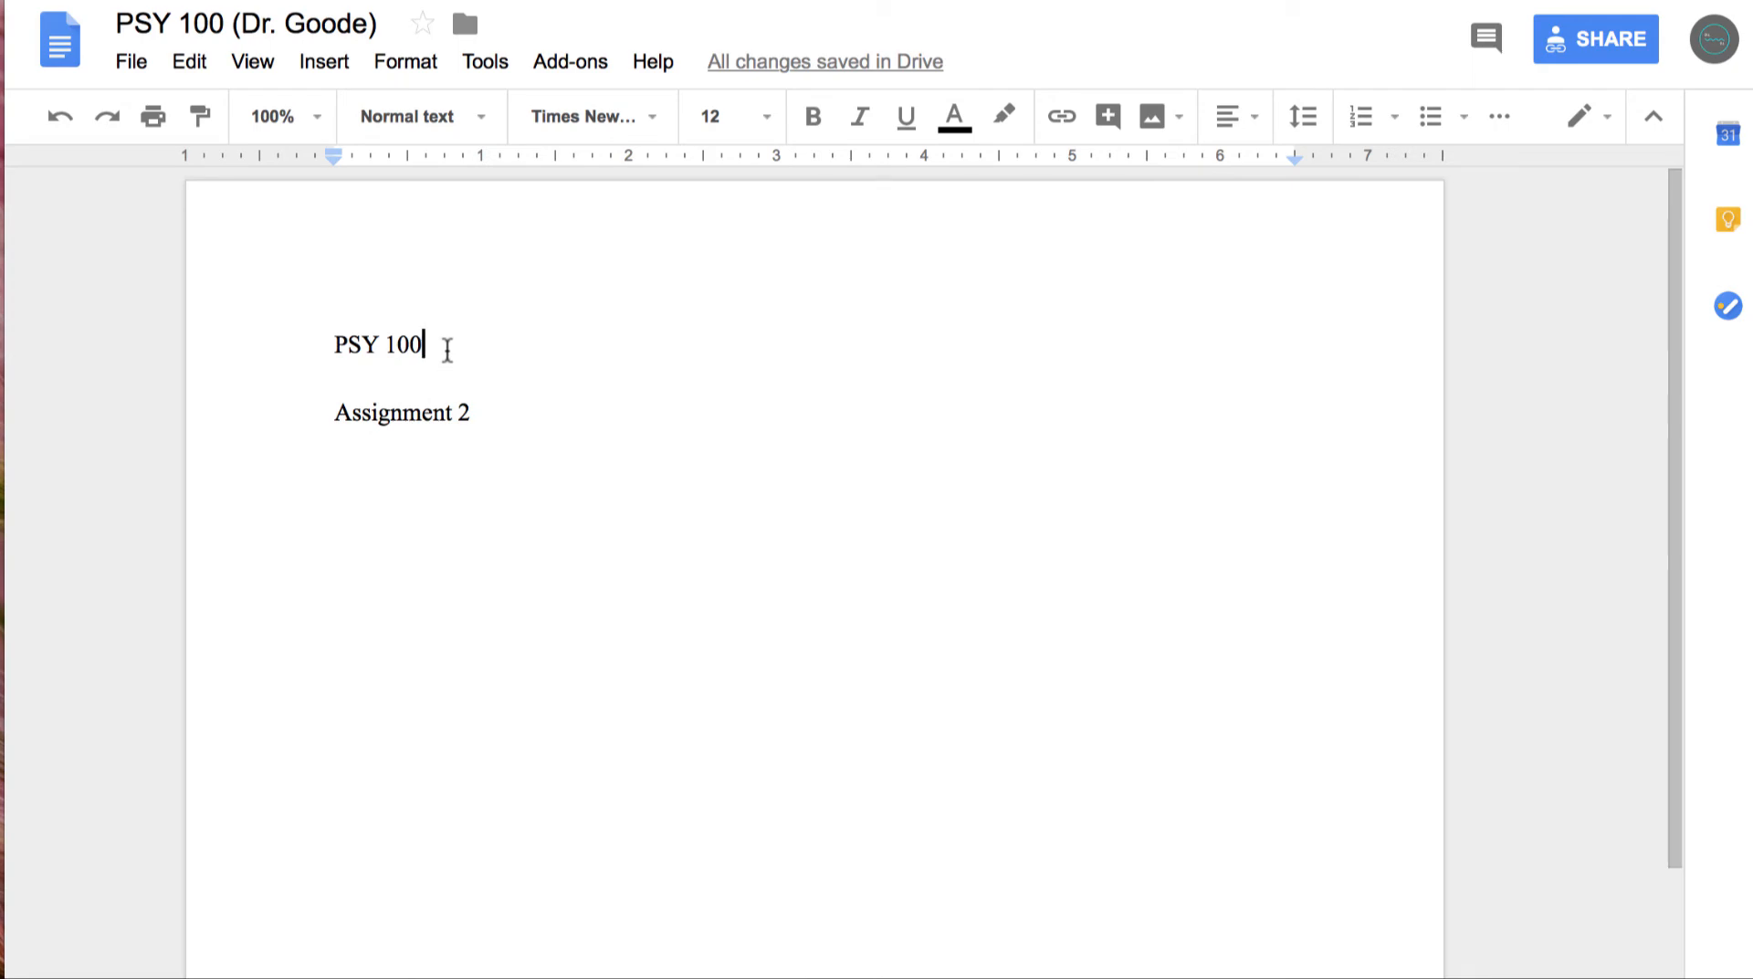
- Apply bold, italic and underline to the PSY 100 line and remove all three styles again
left_click_drag(447, 350, 305, 345)
left_click(820, 129)
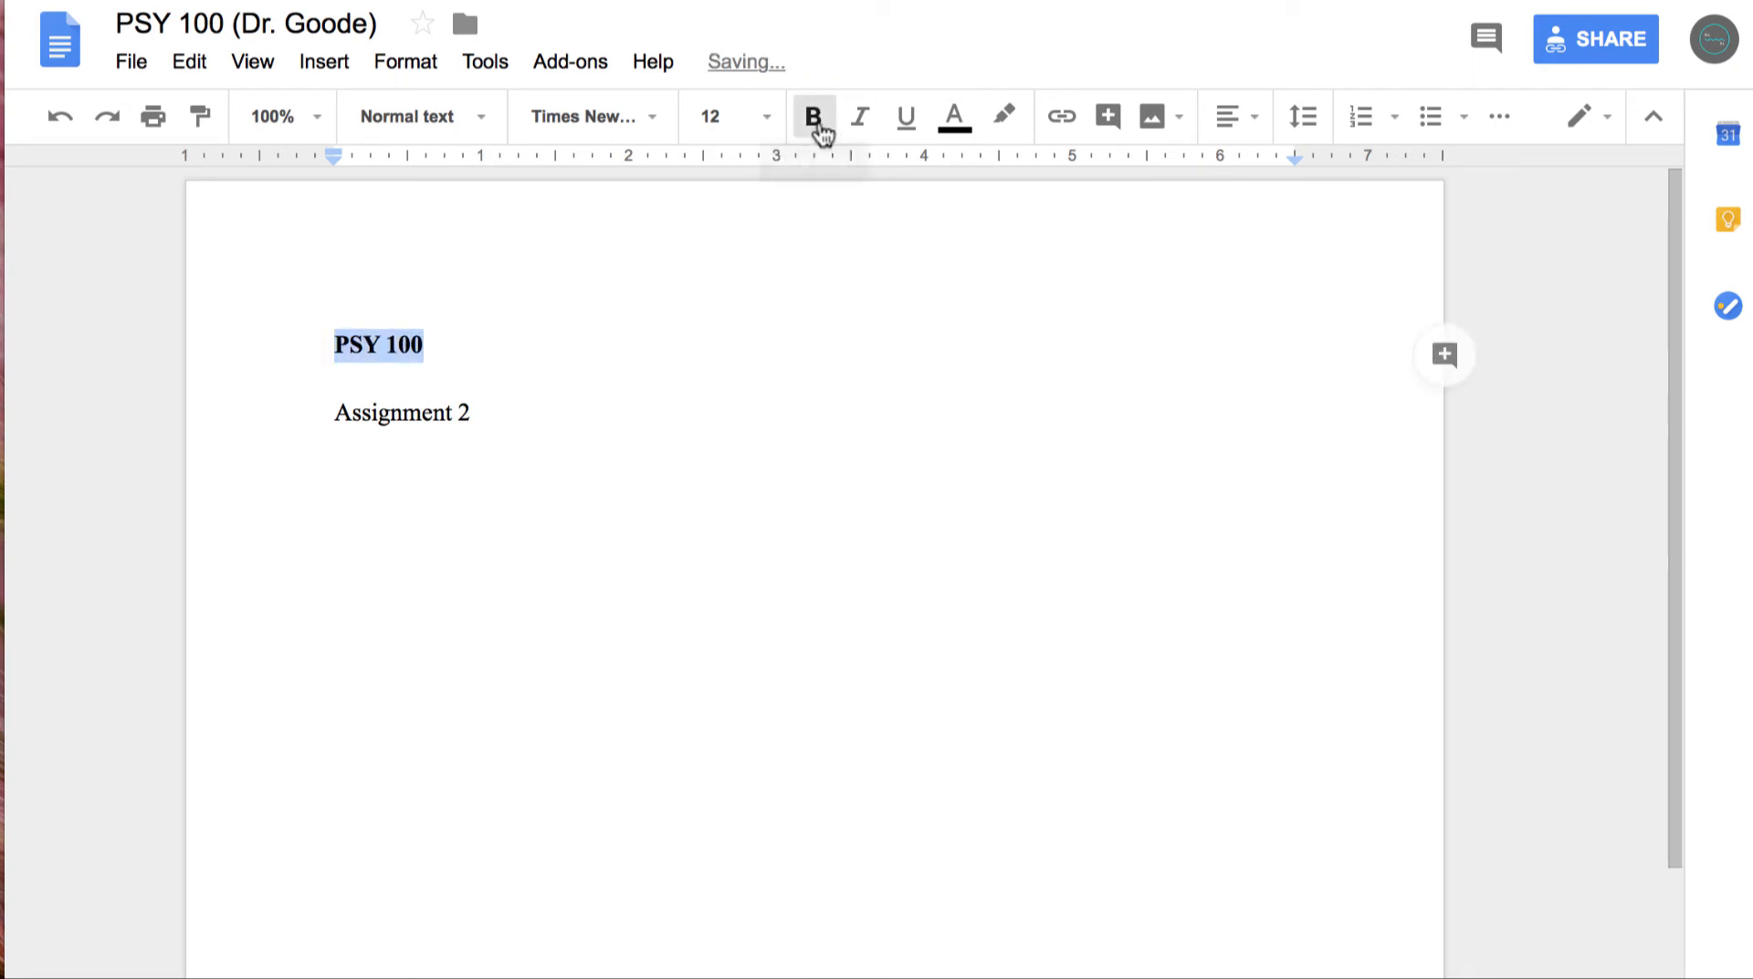
left_click(863, 124)
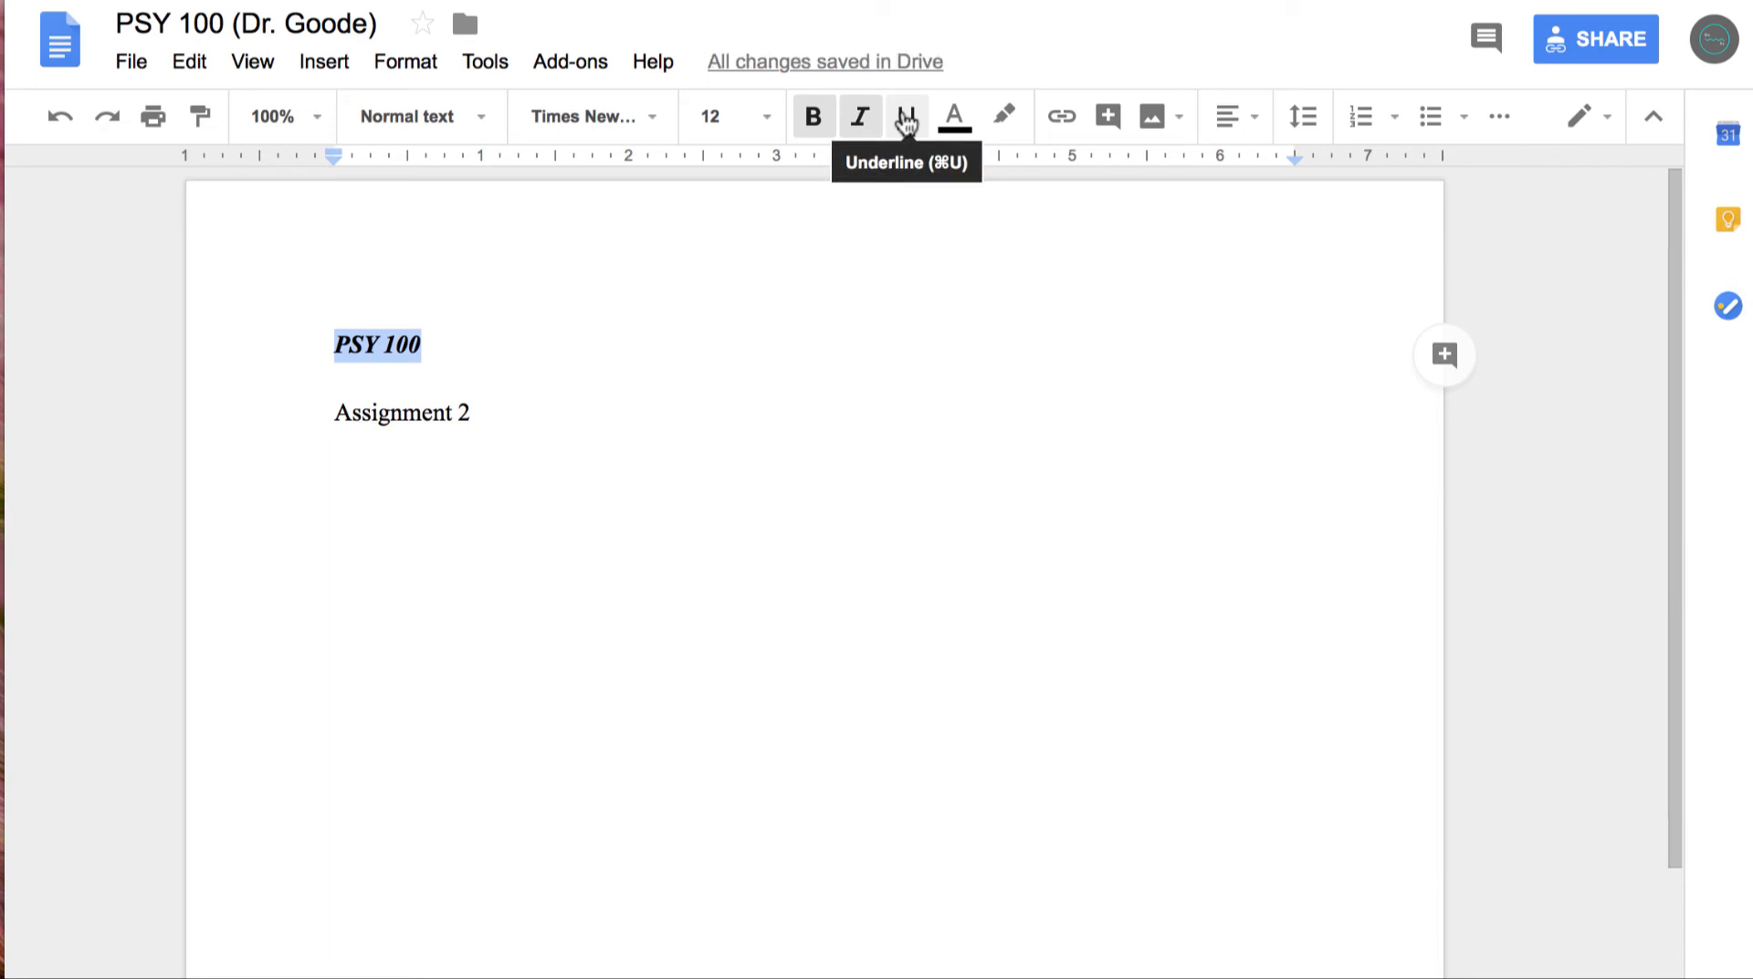
left_click(907, 121)
left_click(816, 123)
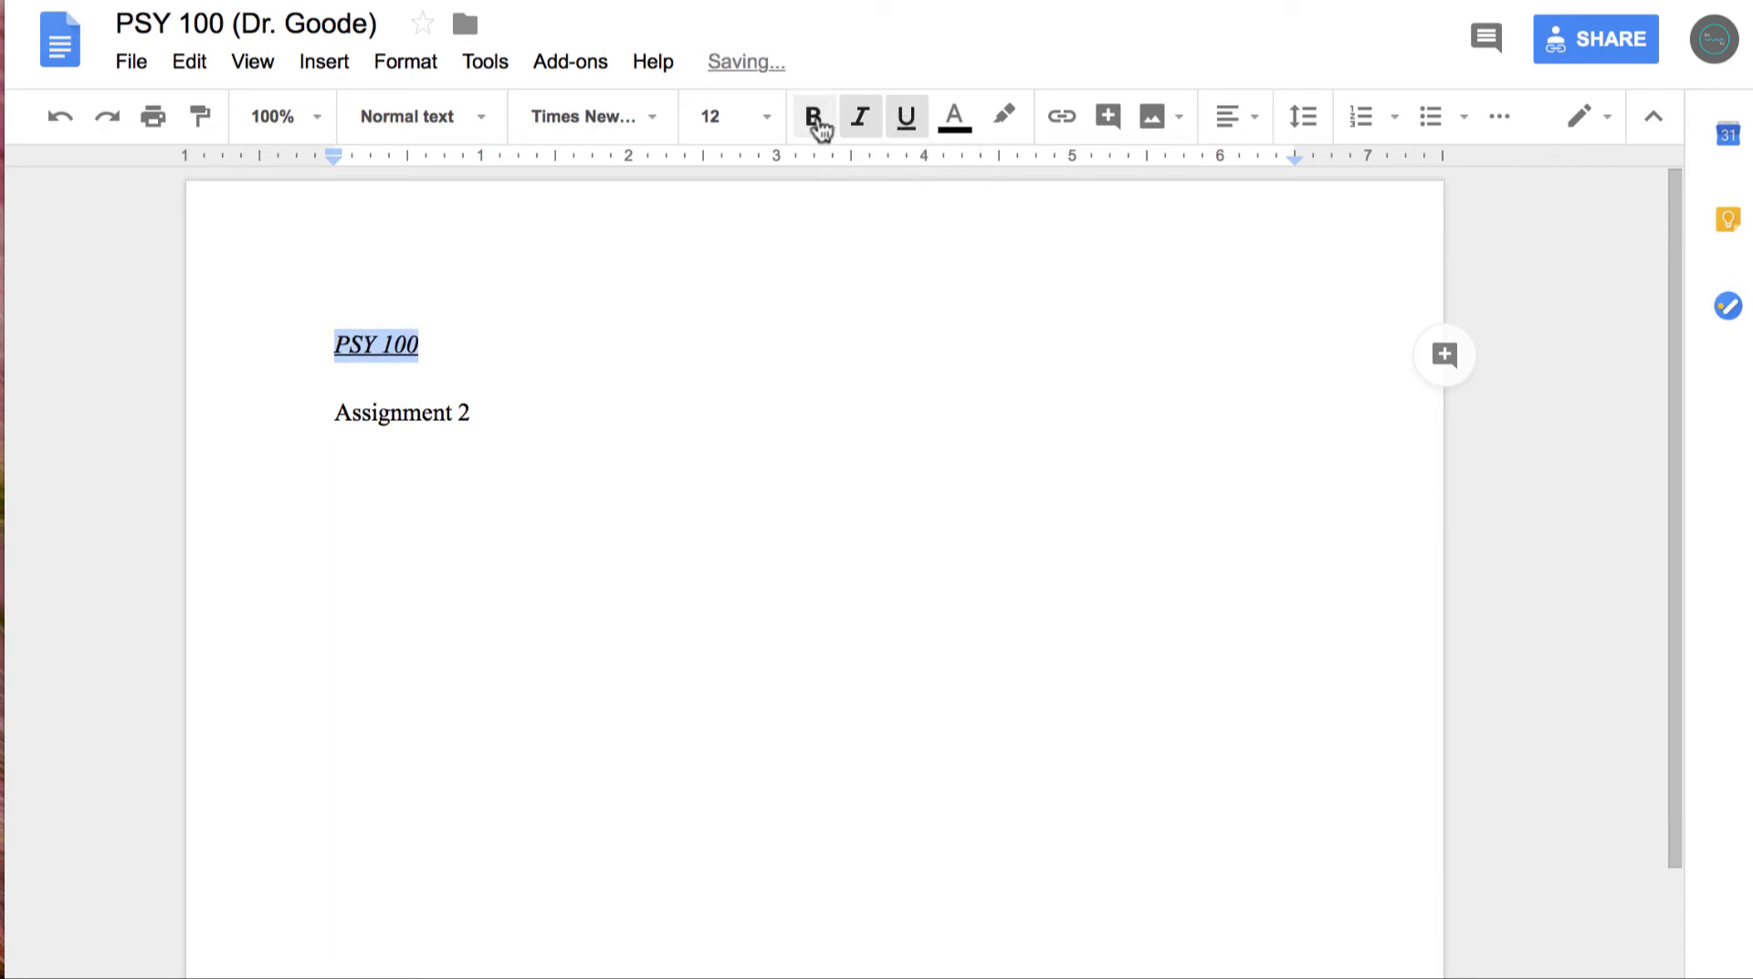
left_click(849, 126)
left_click(904, 121)
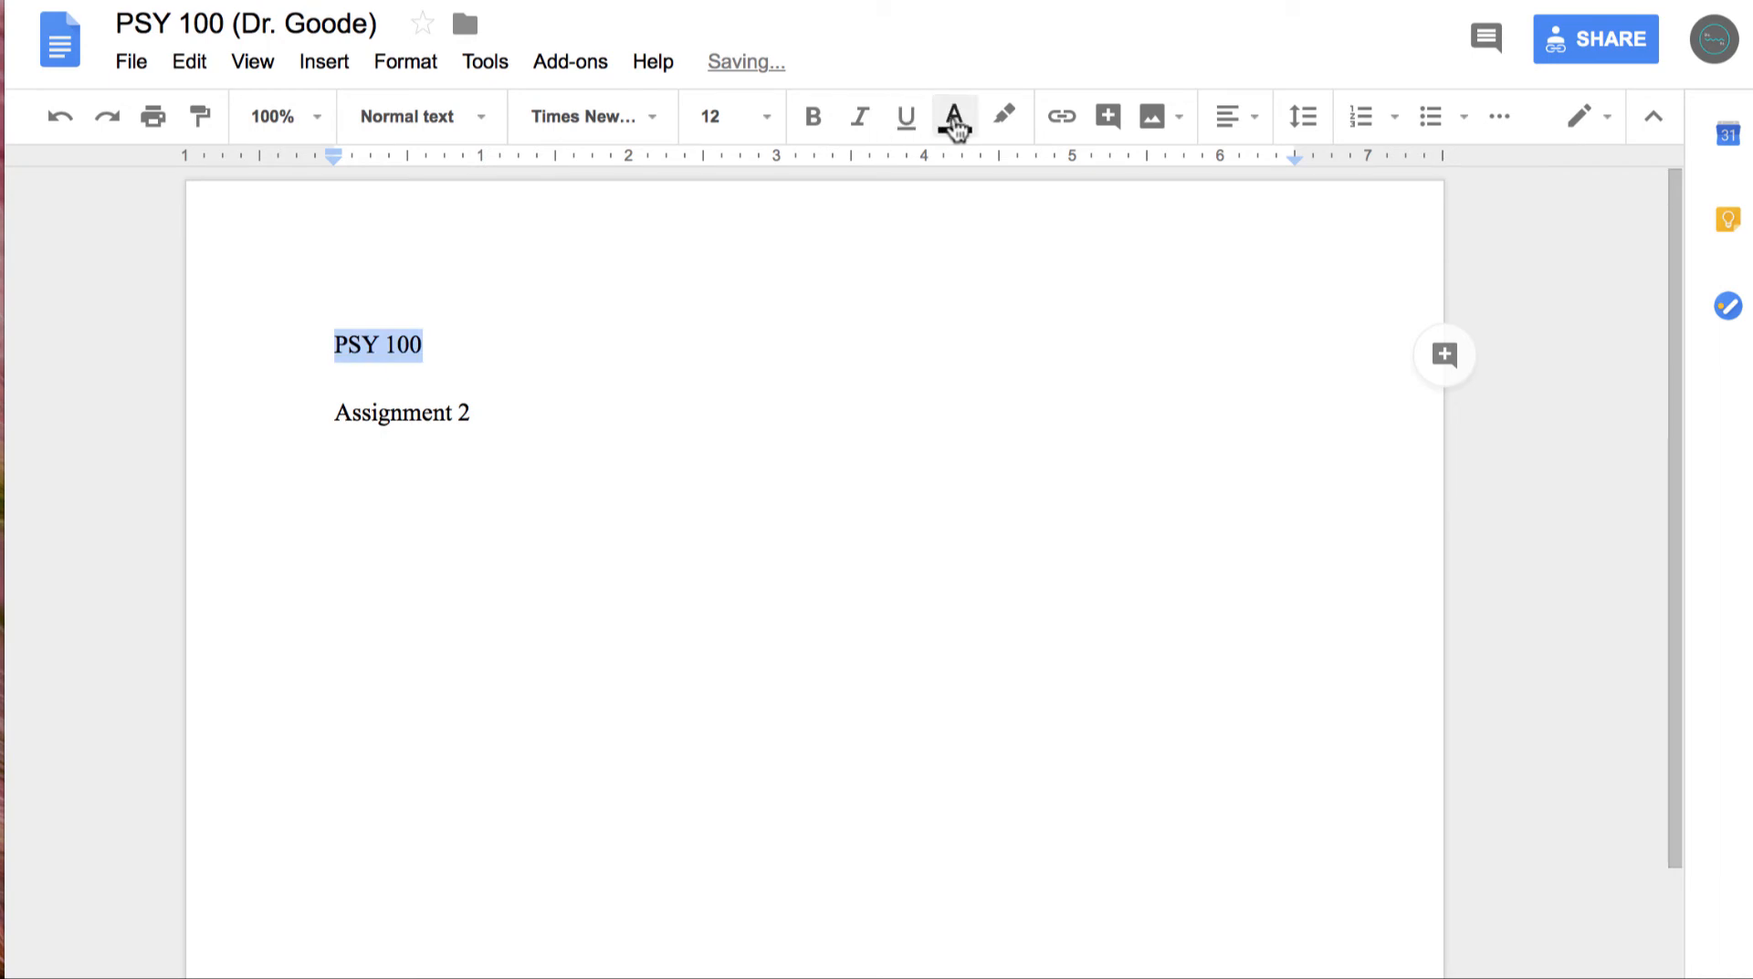
- Try a different text colour and a yellow highlight on PSY 100, restoring black text without highlighting
left_click(954, 122)
left_click(1051, 210)
left_click(956, 128)
left_click(966, 173)
left_click(1007, 123)
left_click(1099, 251)
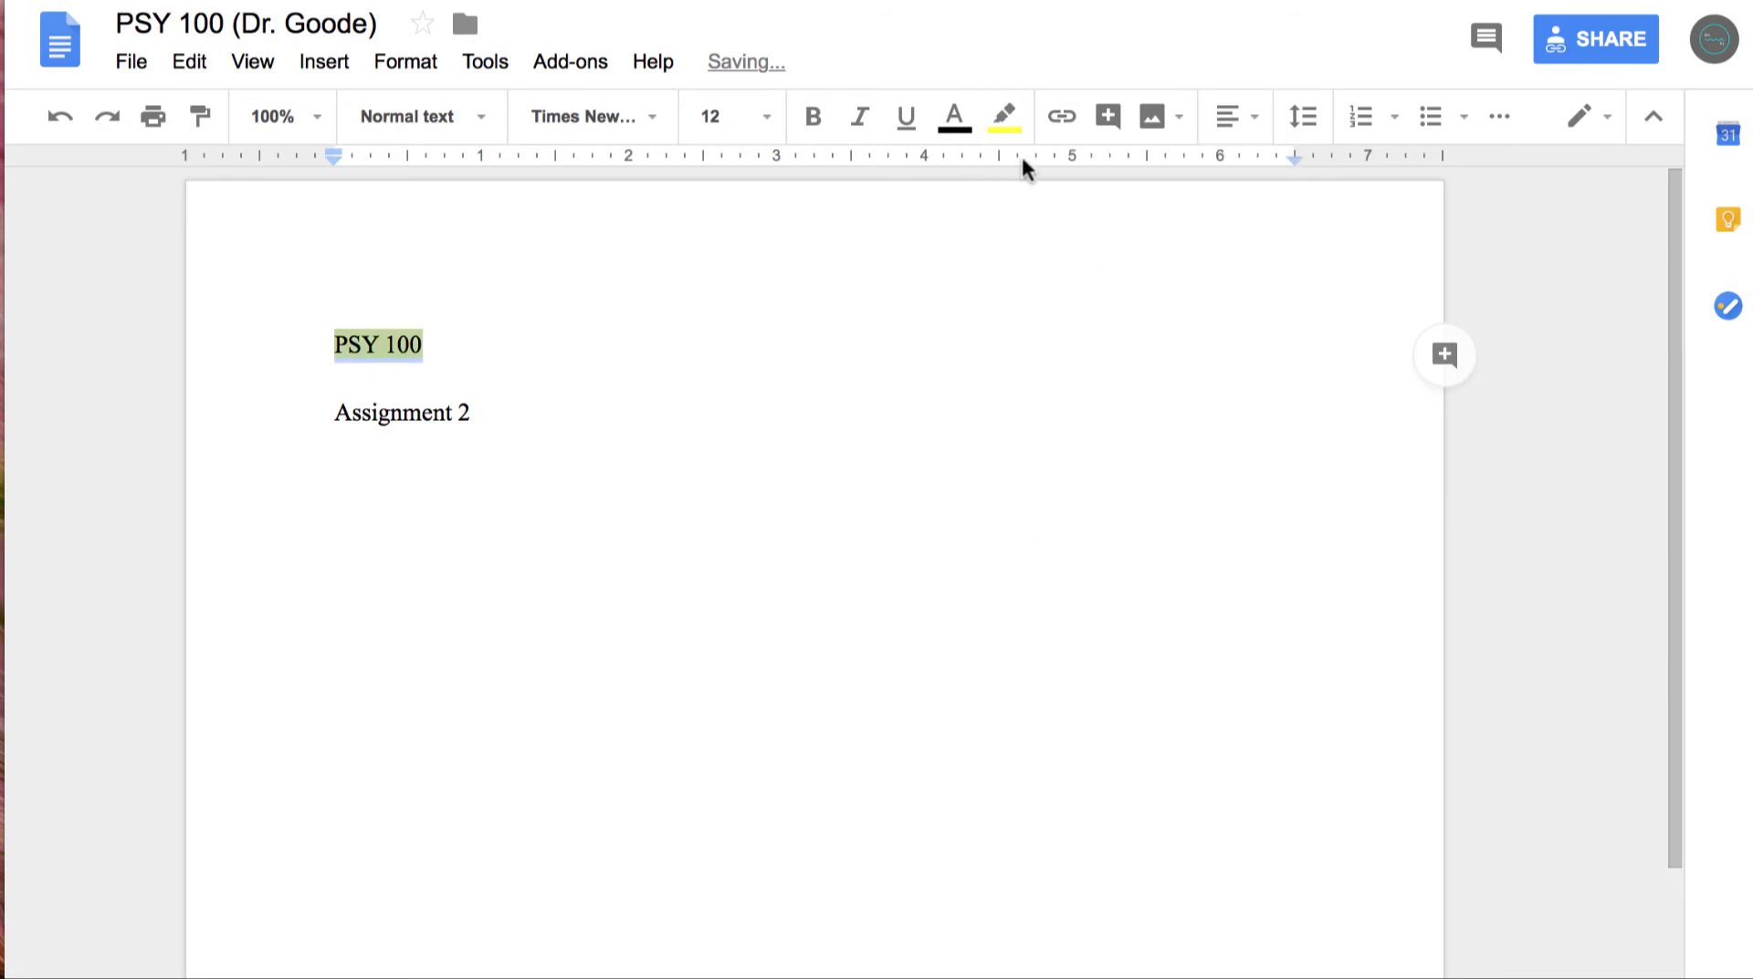
left_click(1010, 123)
left_click(1064, 174)
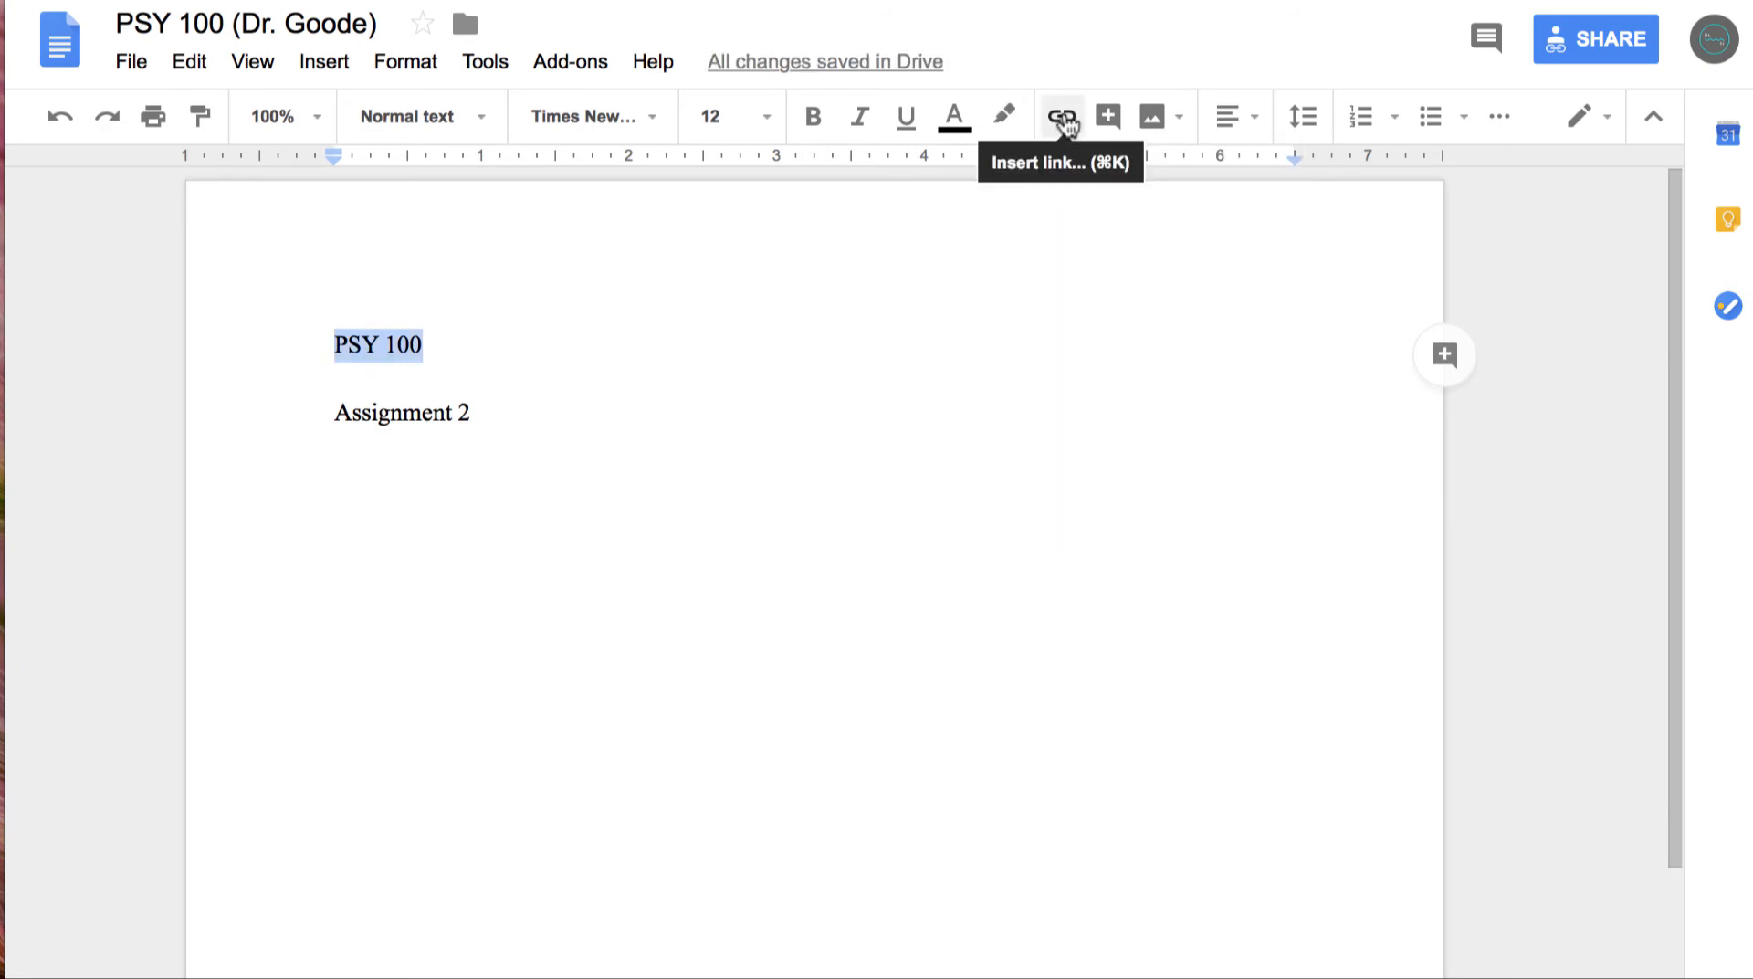
- Open the link editor for the PSY 100 text and dismiss it without adding a link
left_click(1063, 117)
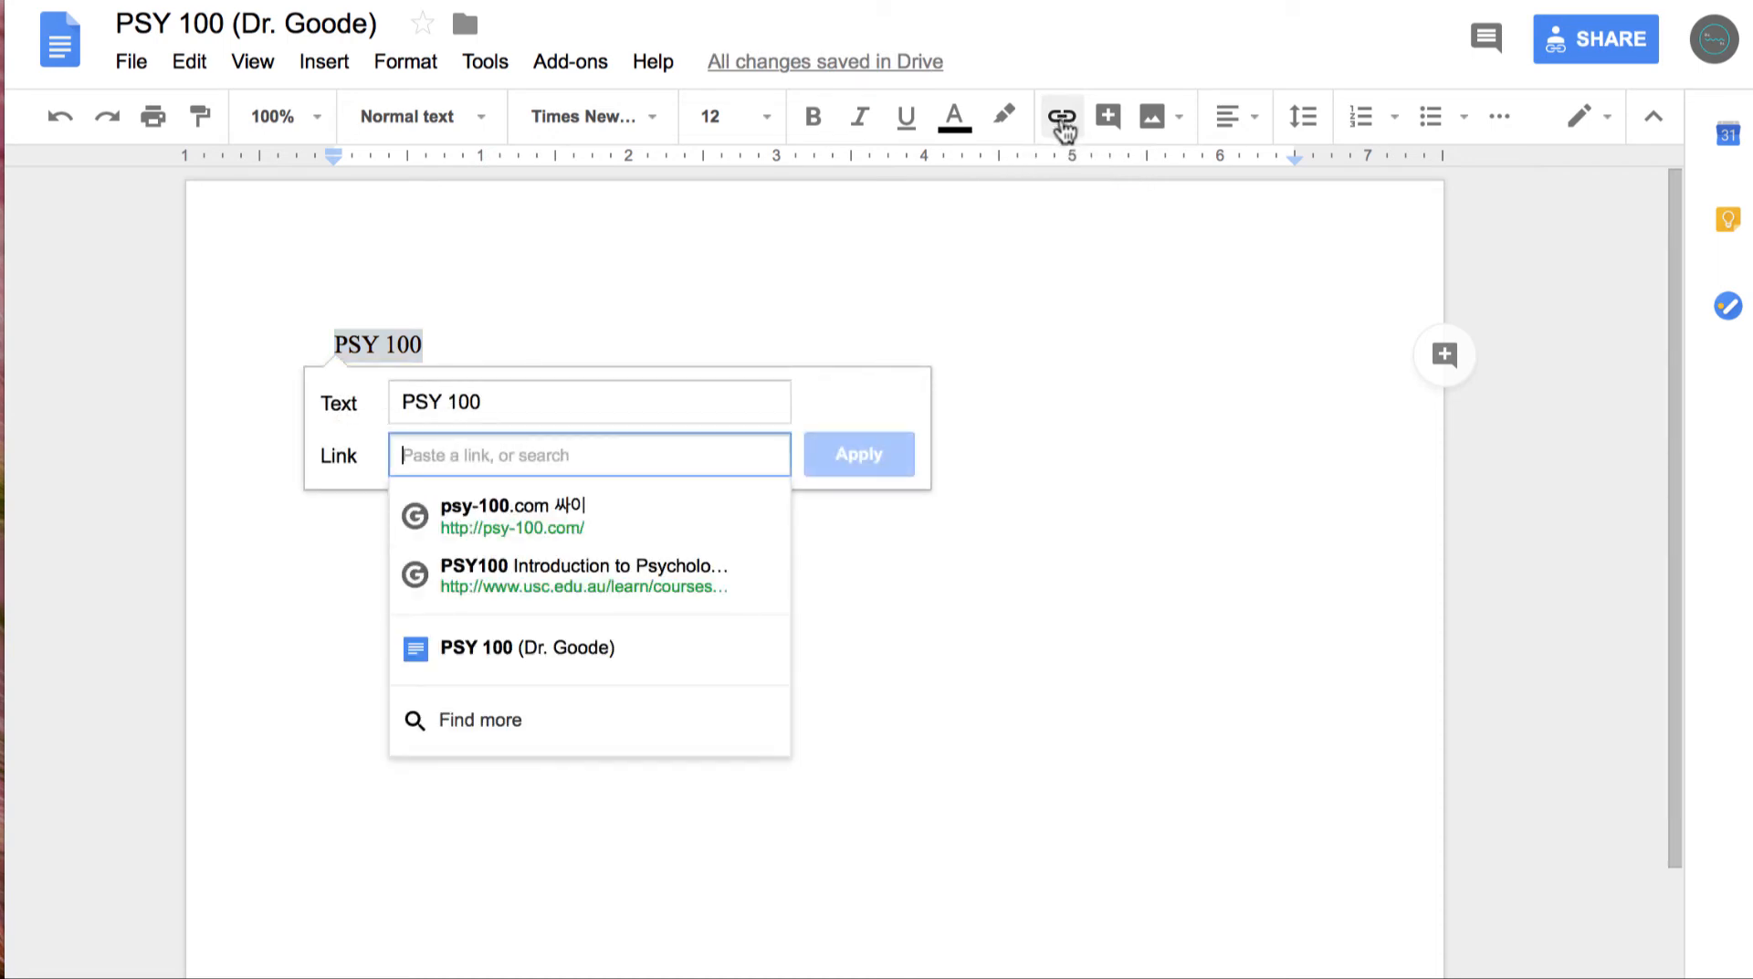
left_click(926, 310)
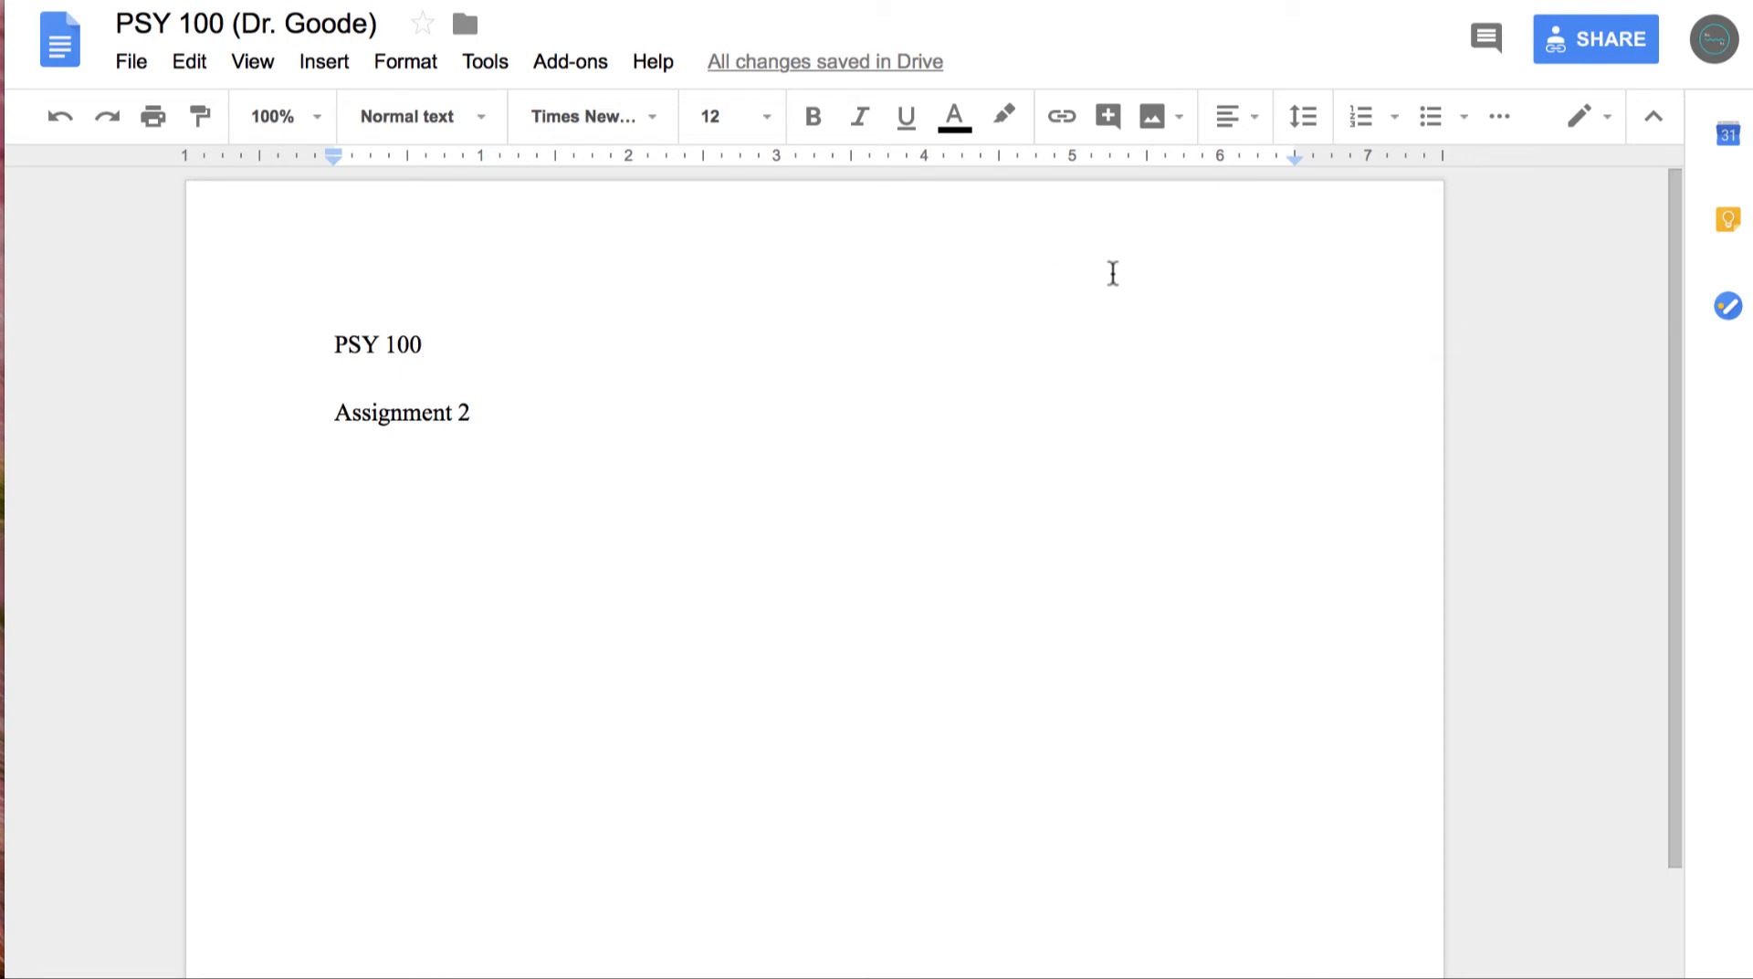
- Try centre and right alignment on the PSY 100 line and return it to left alignment
left_click(380, 343)
triple_click(379, 344)
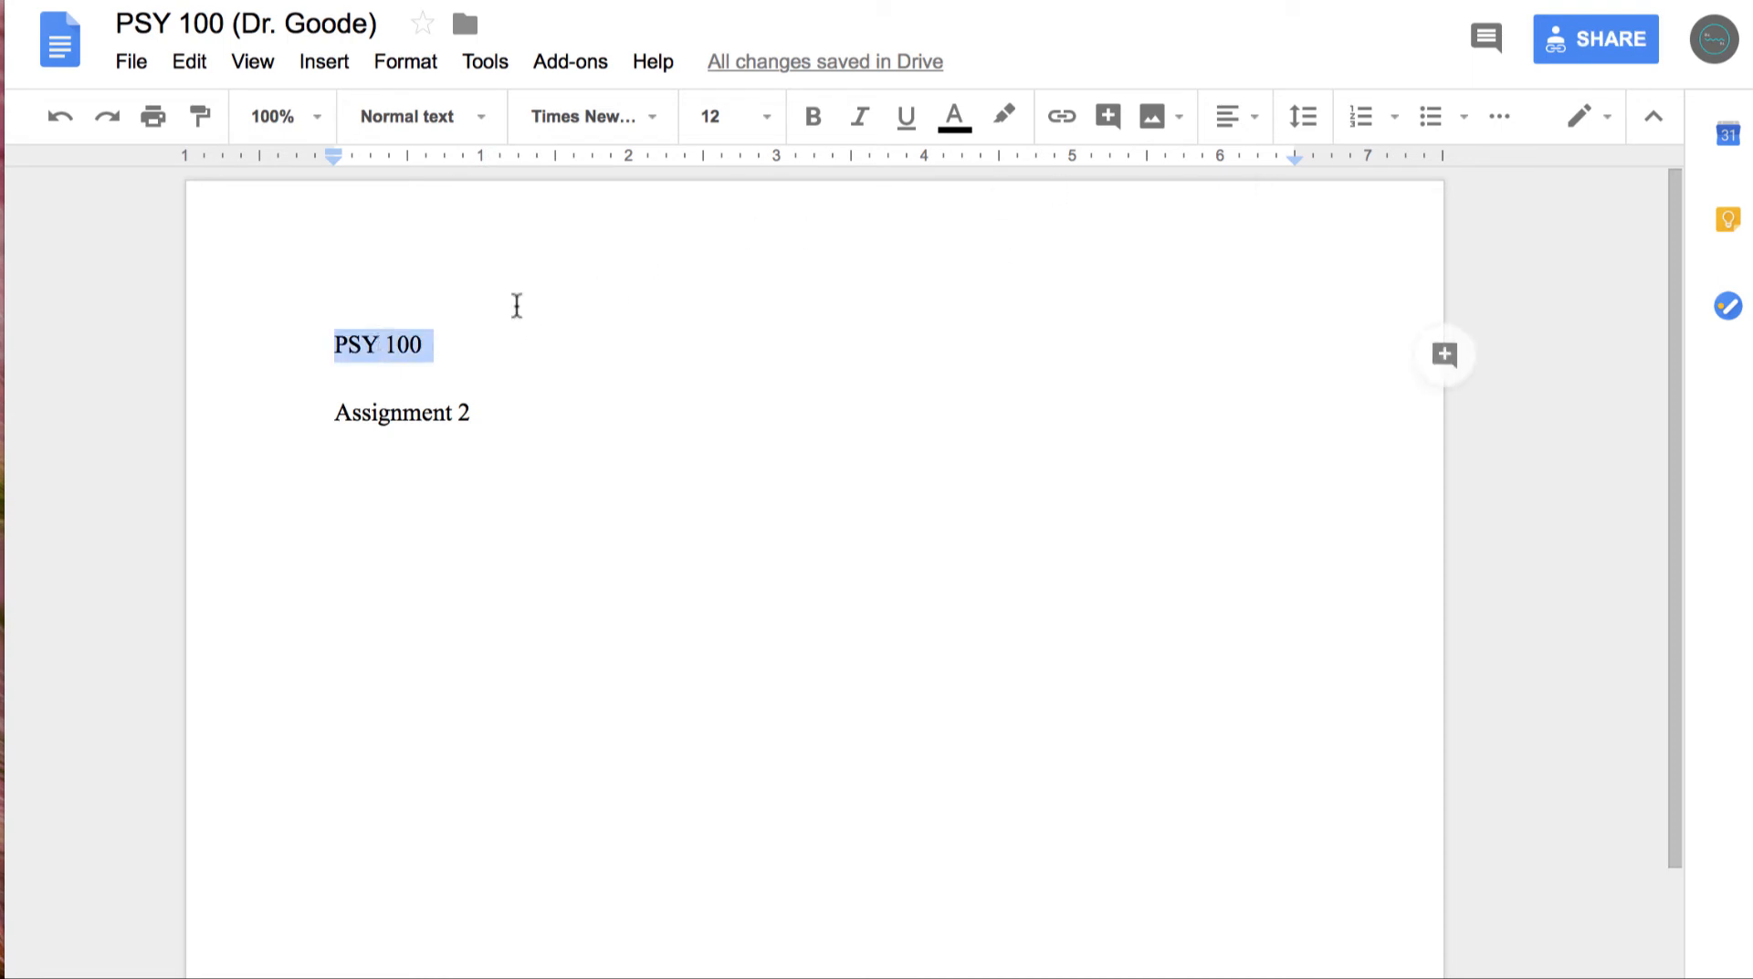
left_click(1236, 132)
left_click(1142, 174)
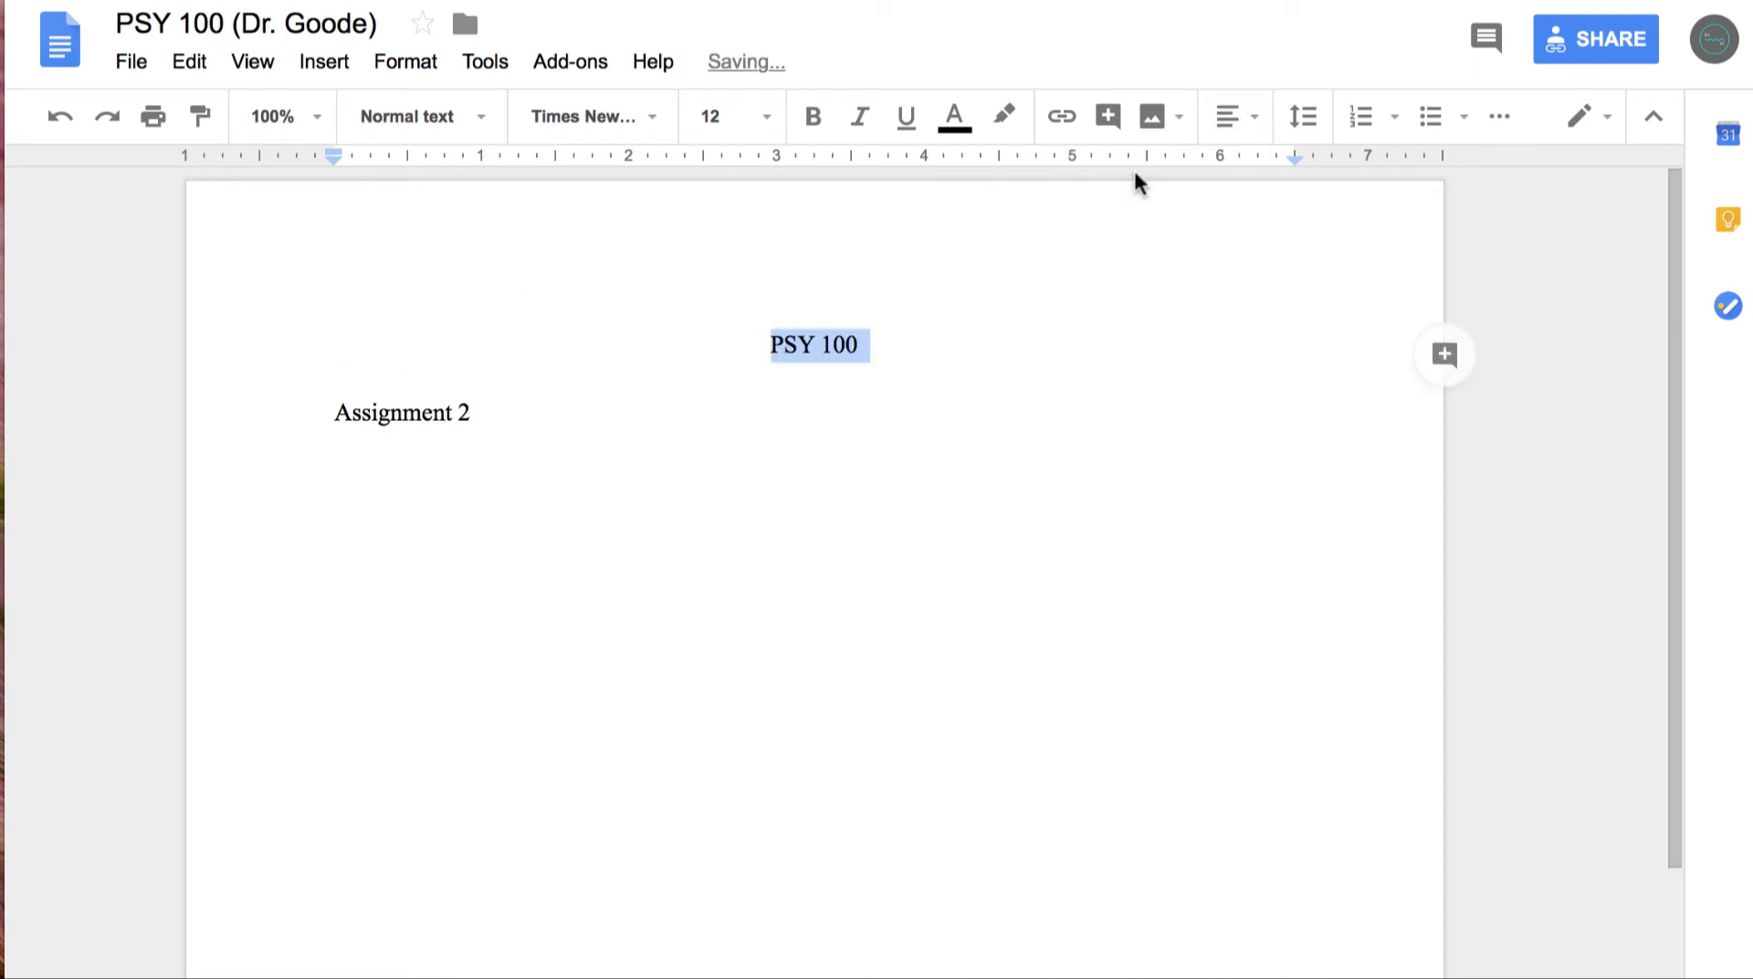
left_click(1236, 122)
left_click(1188, 173)
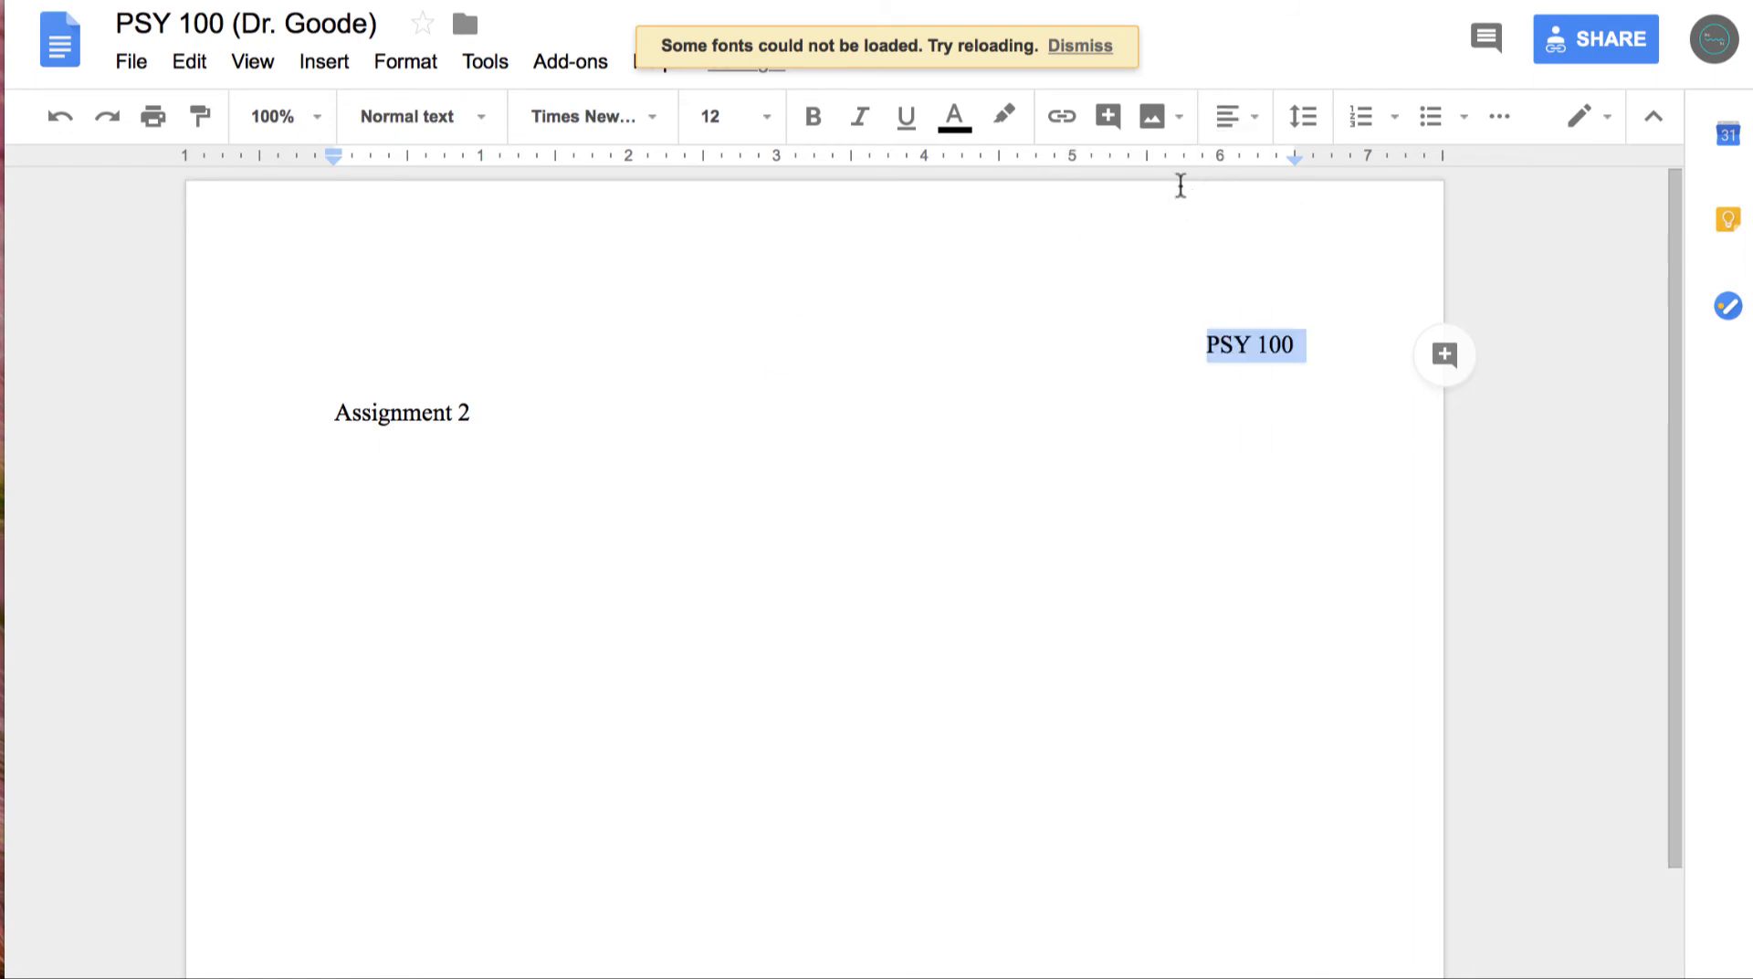
left_click(1242, 117)
left_click(1096, 174)
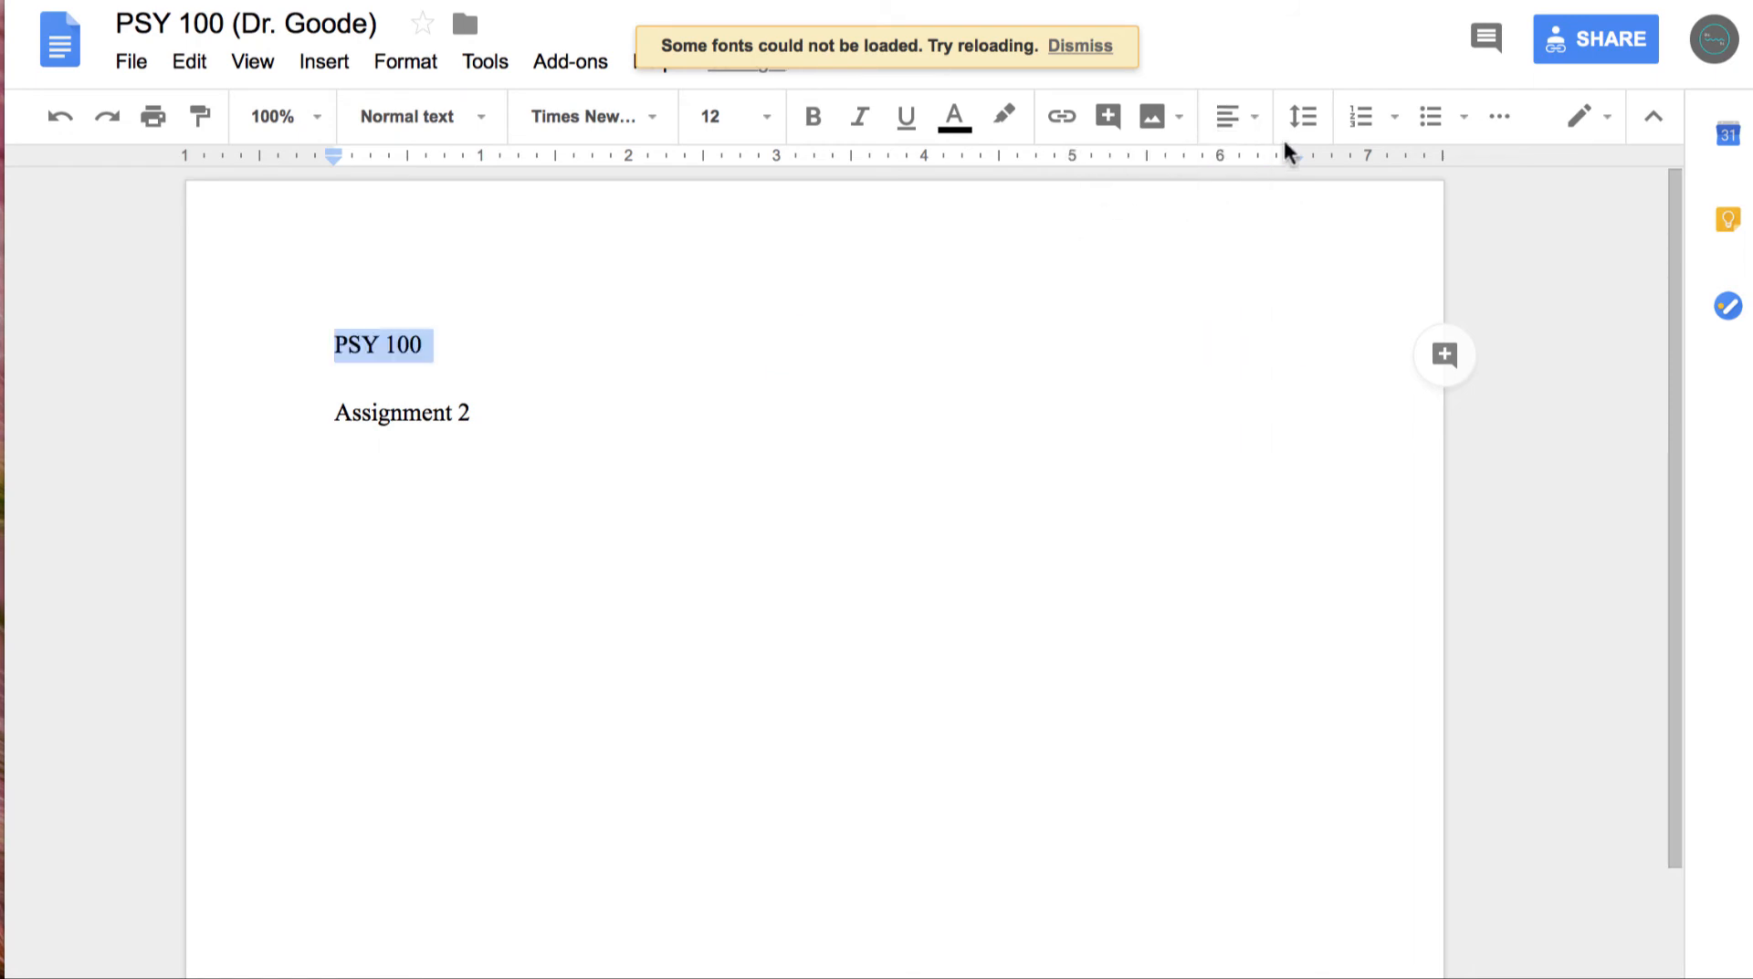
- Try double line spacing on the PSY 100 line and change it to single spacing
left_click(1303, 119)
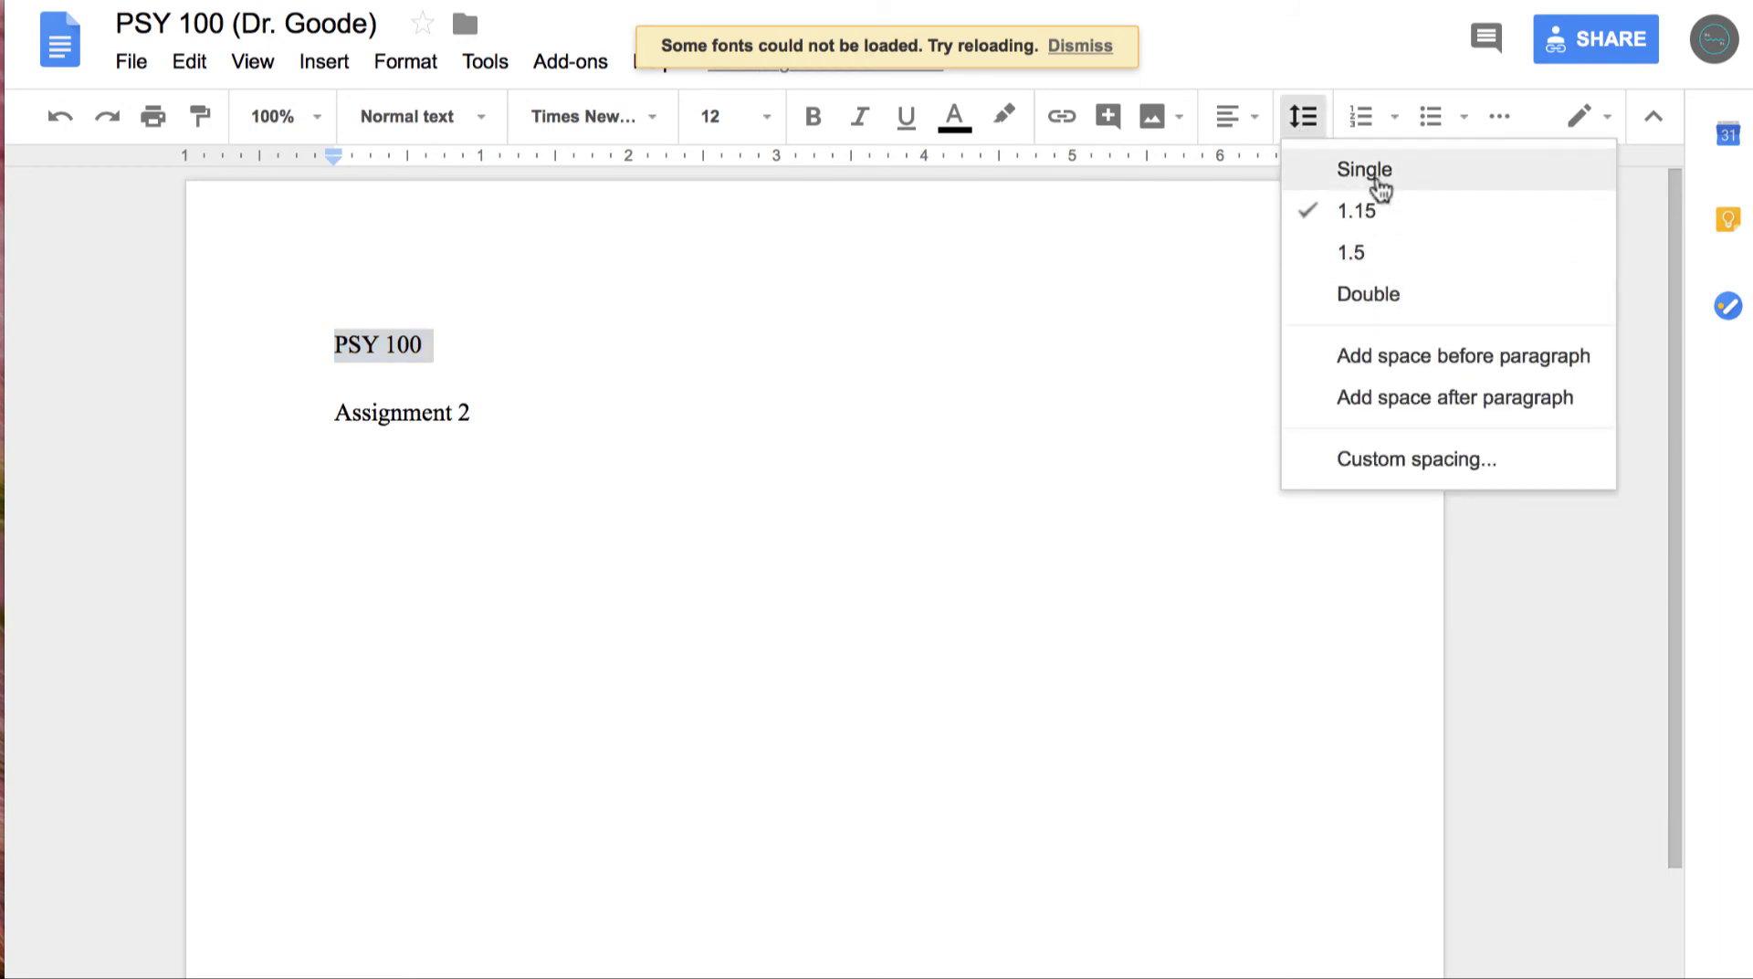
left_click(1437, 288)
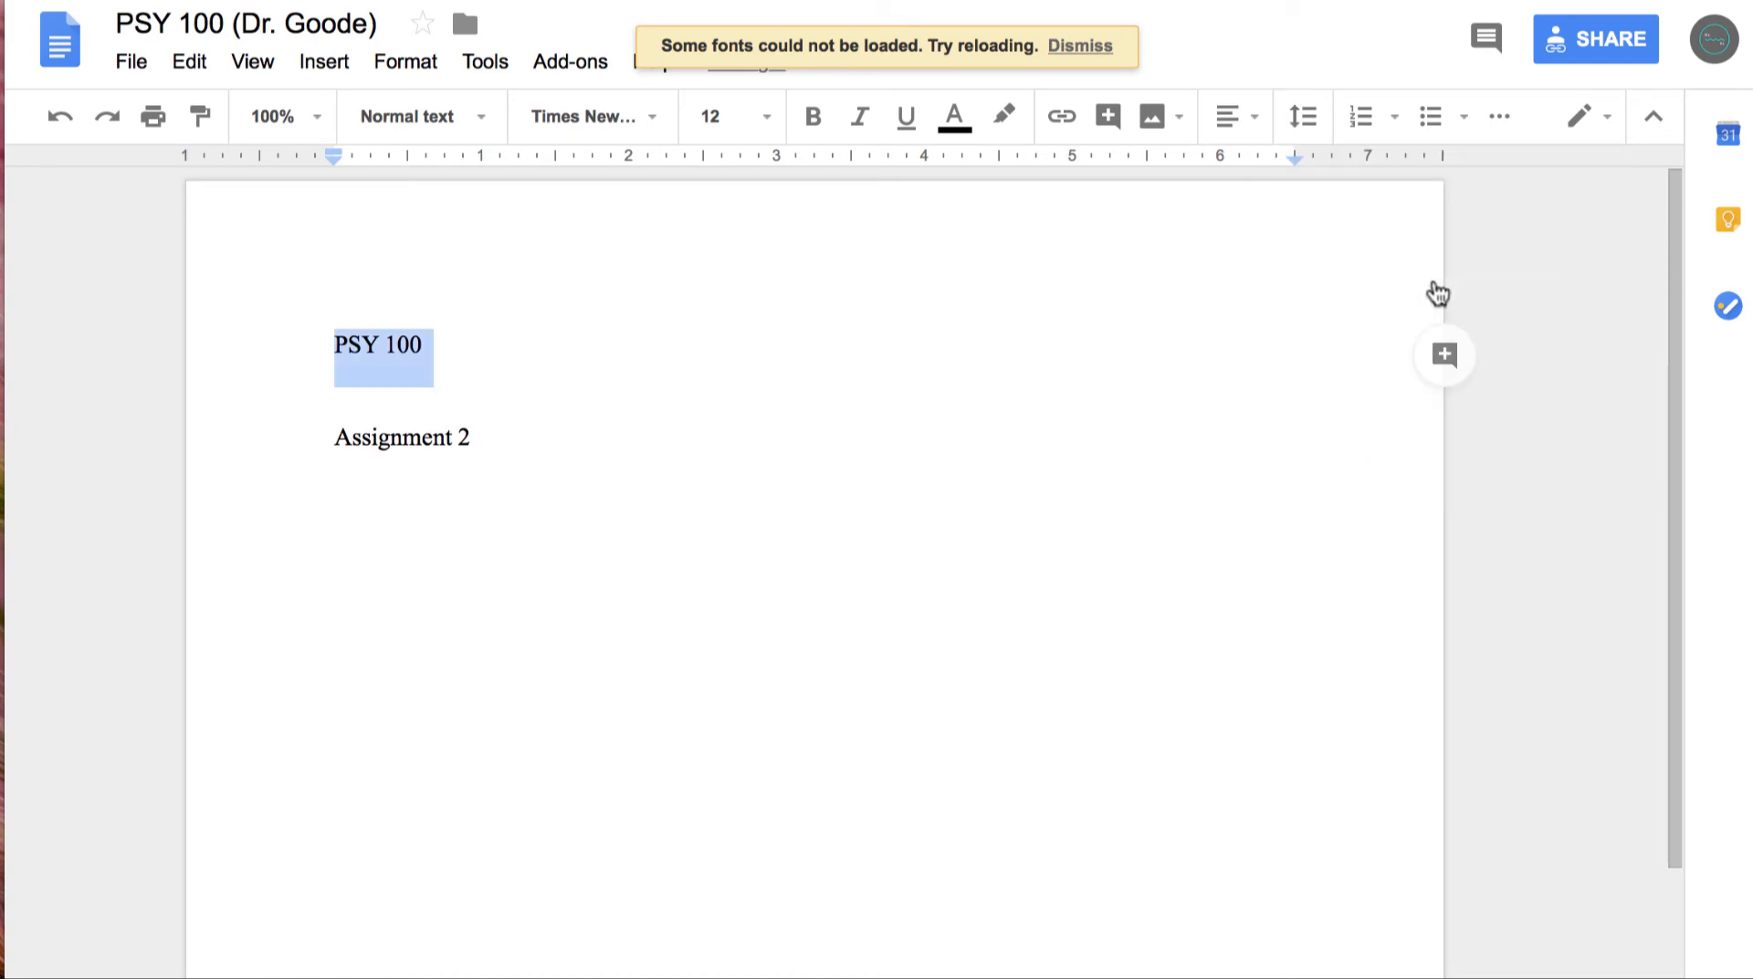
left_click(1318, 133)
left_click(1343, 168)
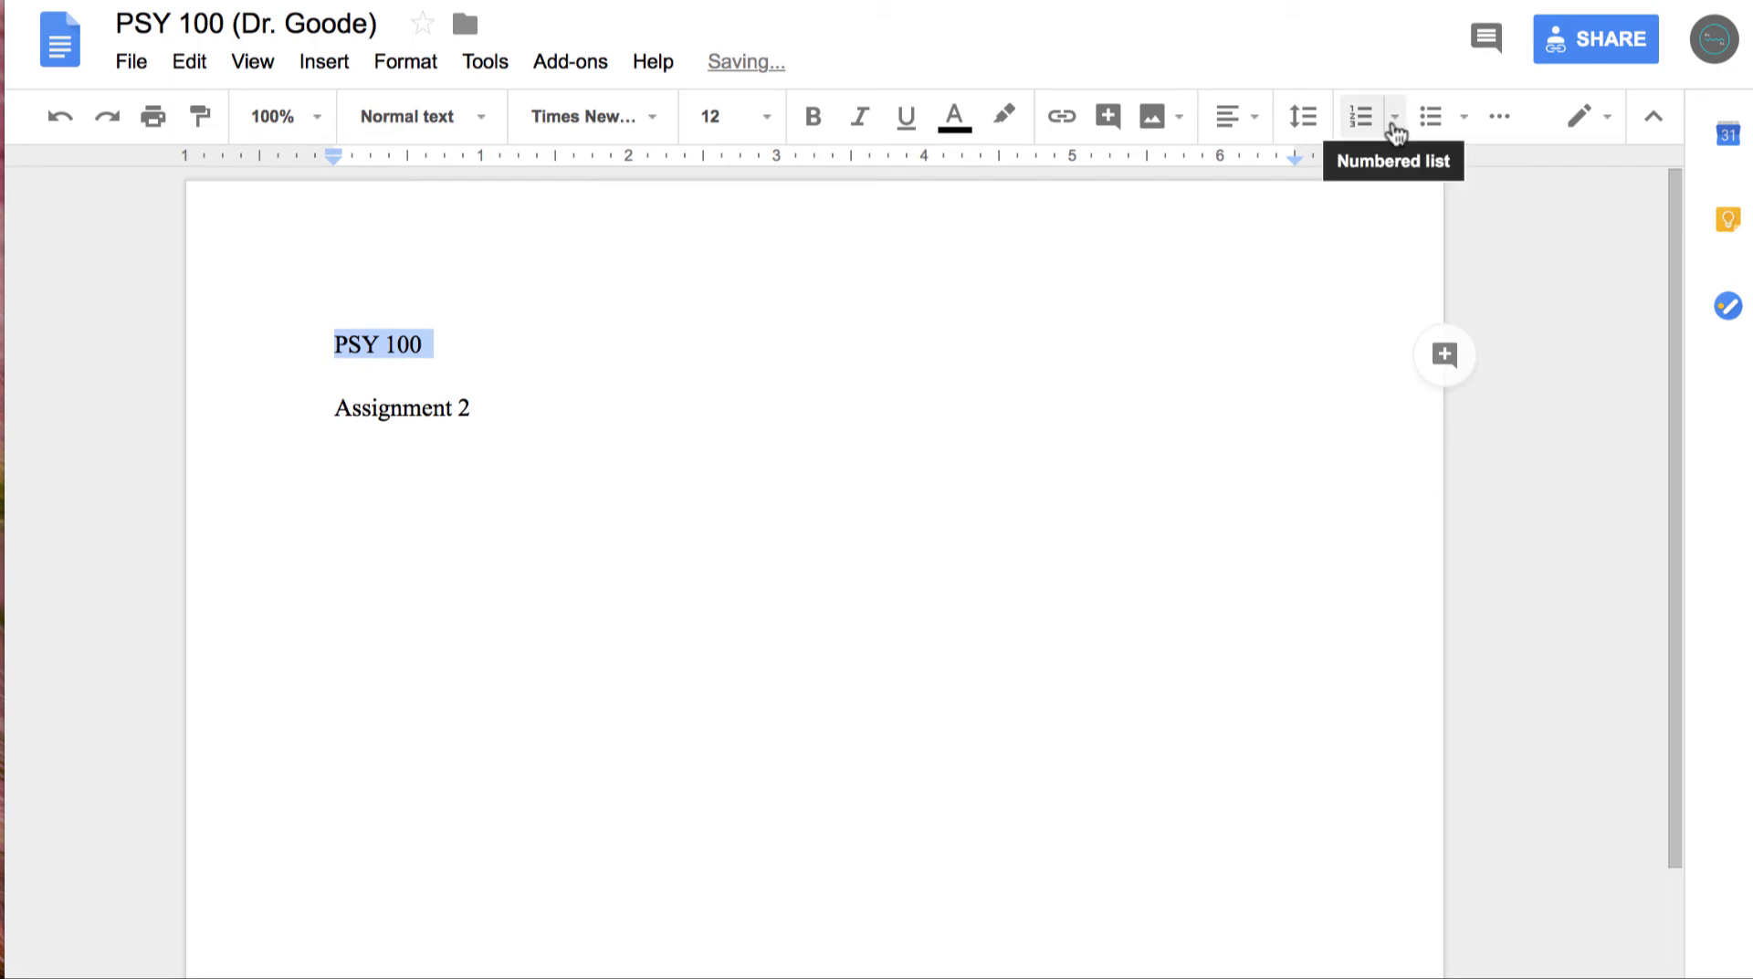
- Add the line "Bullet points" below Assignment 2, followed by A, B and C on separate lines
left_click(508, 490)
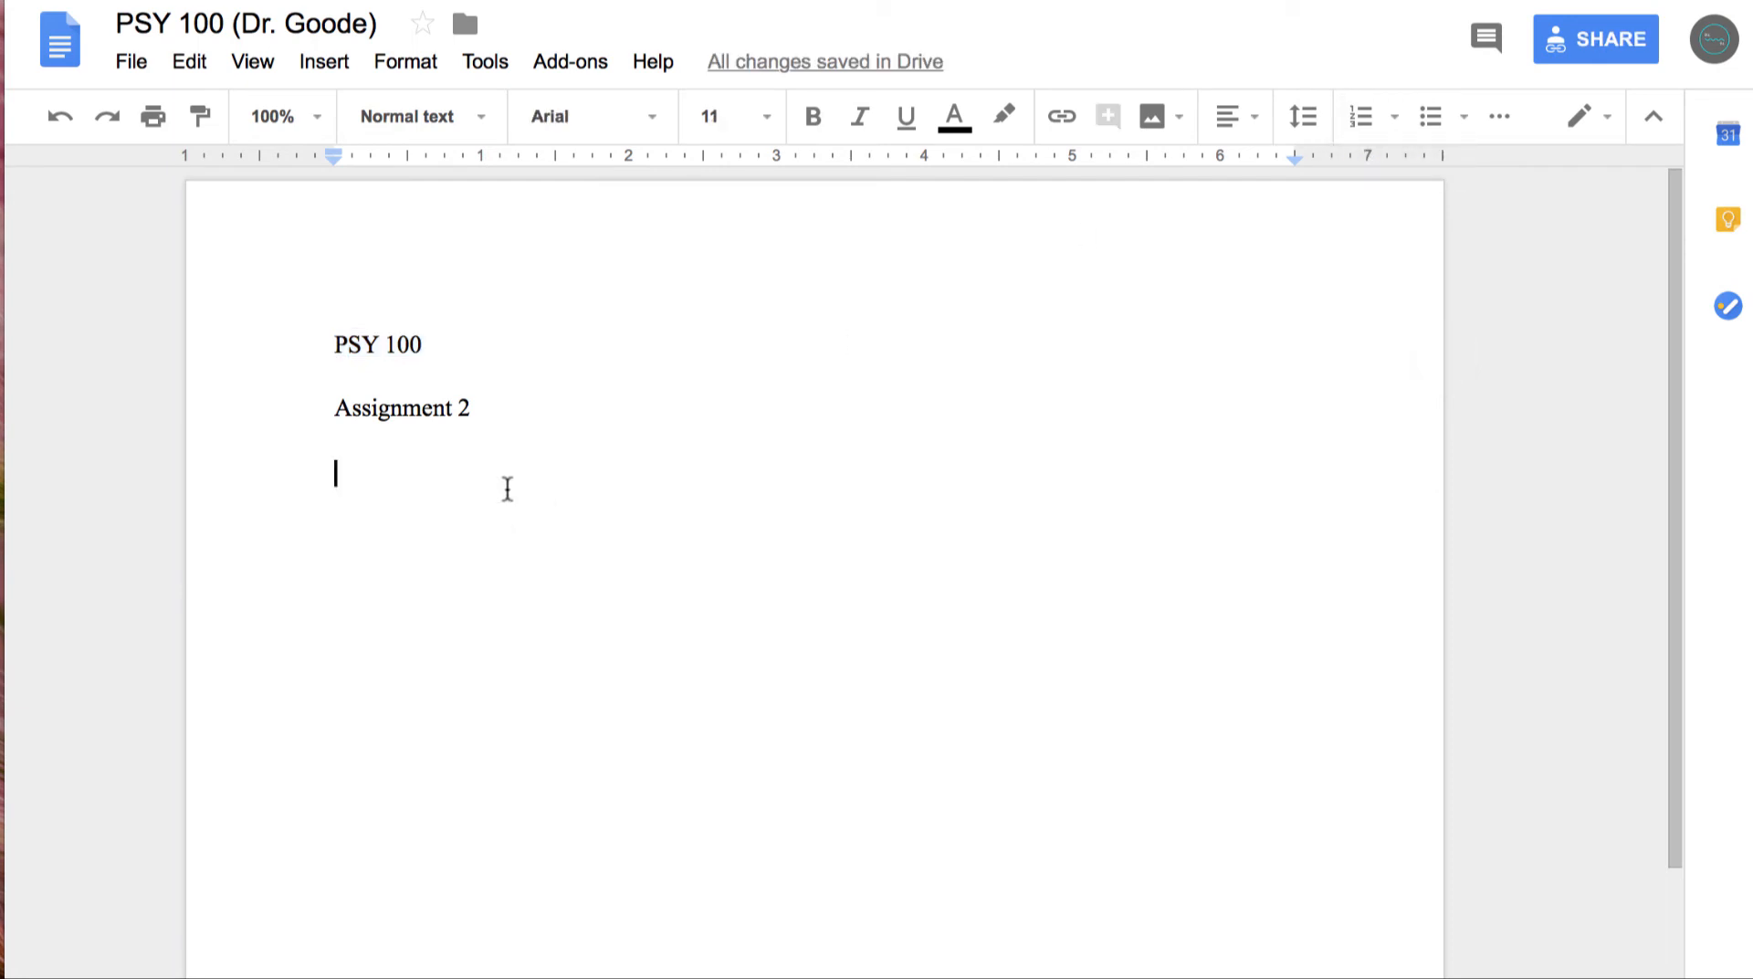
type("Bullet points")
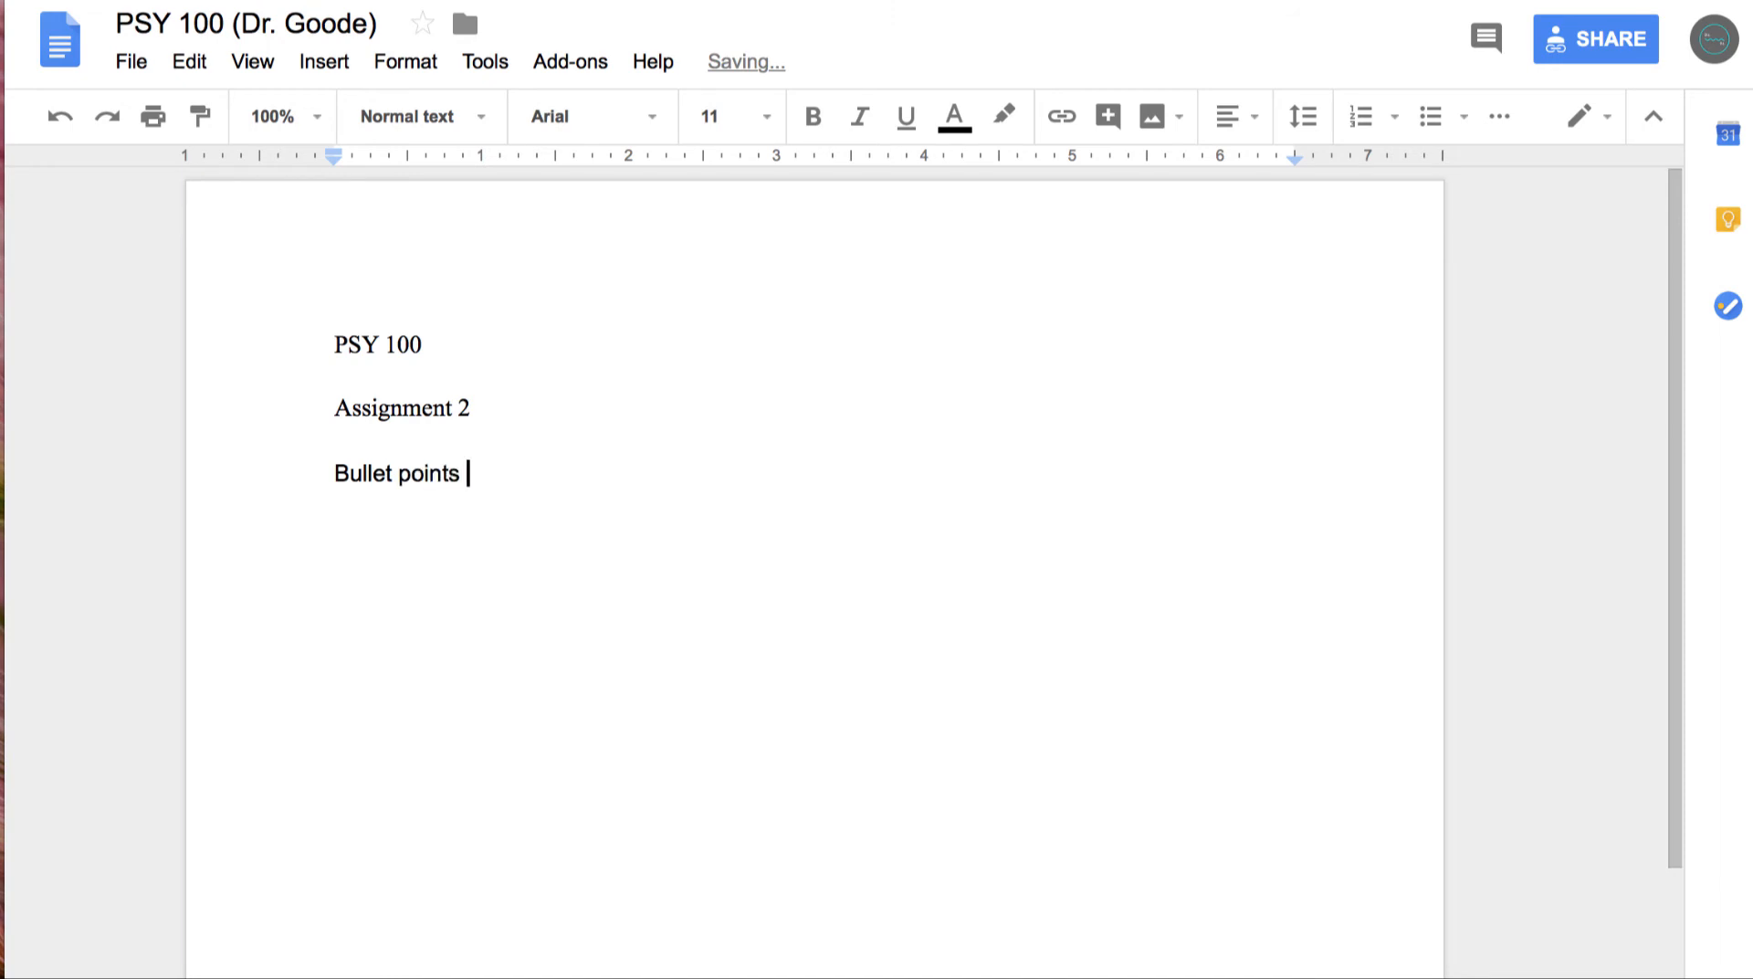
key("Return")
type("A")
key("Return")
type("B C")
key("BackSpace")
key("BackSpace")
key("Return")
type("C")
- Format the lines A, B and C as a numbered list and switch them to a bulleted list
left_click_drag(386, 574, 292, 493)
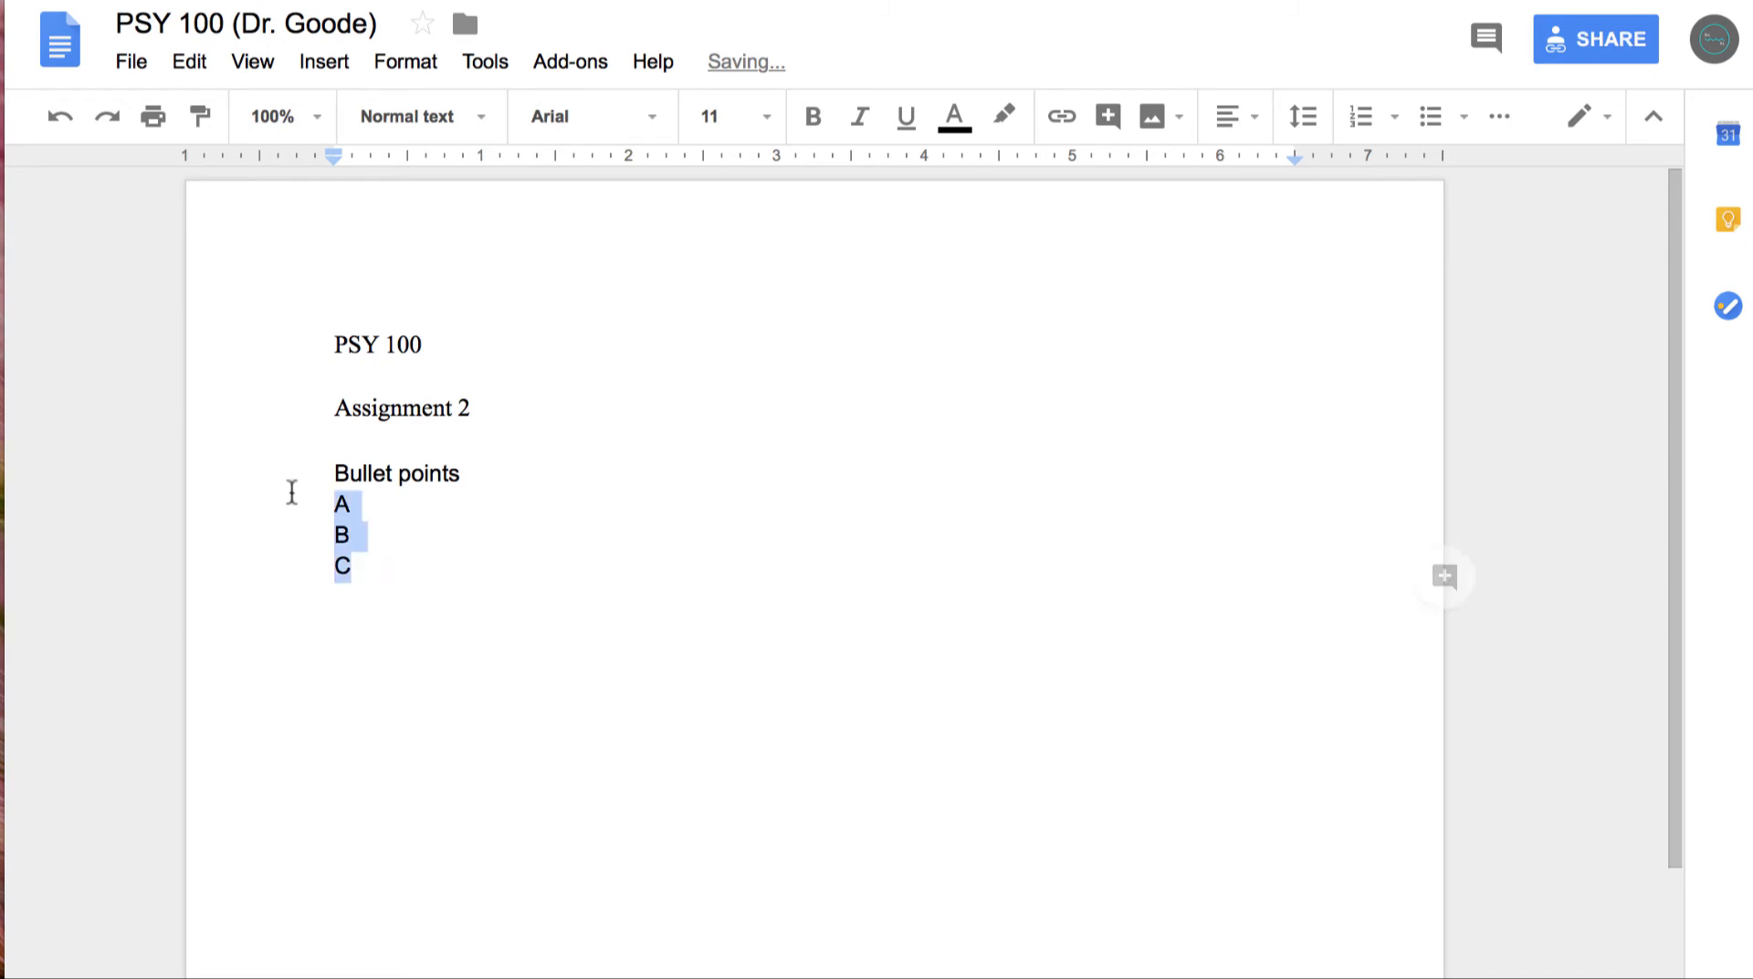
left_click(1363, 119)
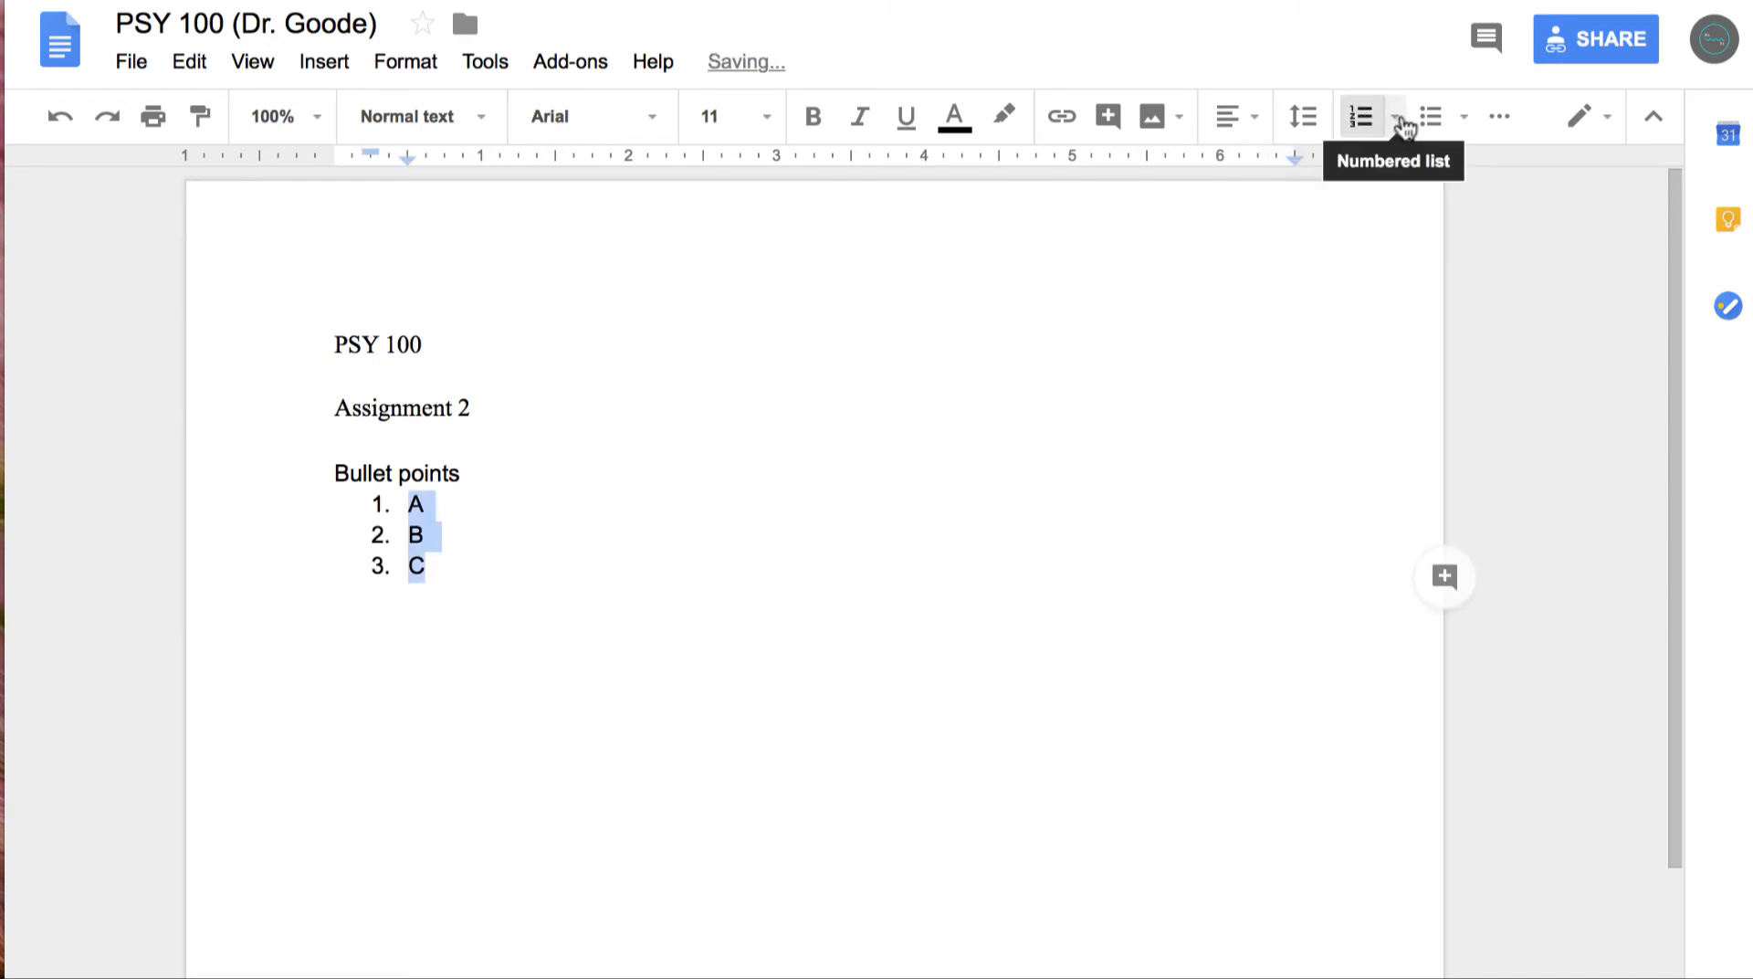
left_click(1430, 118)
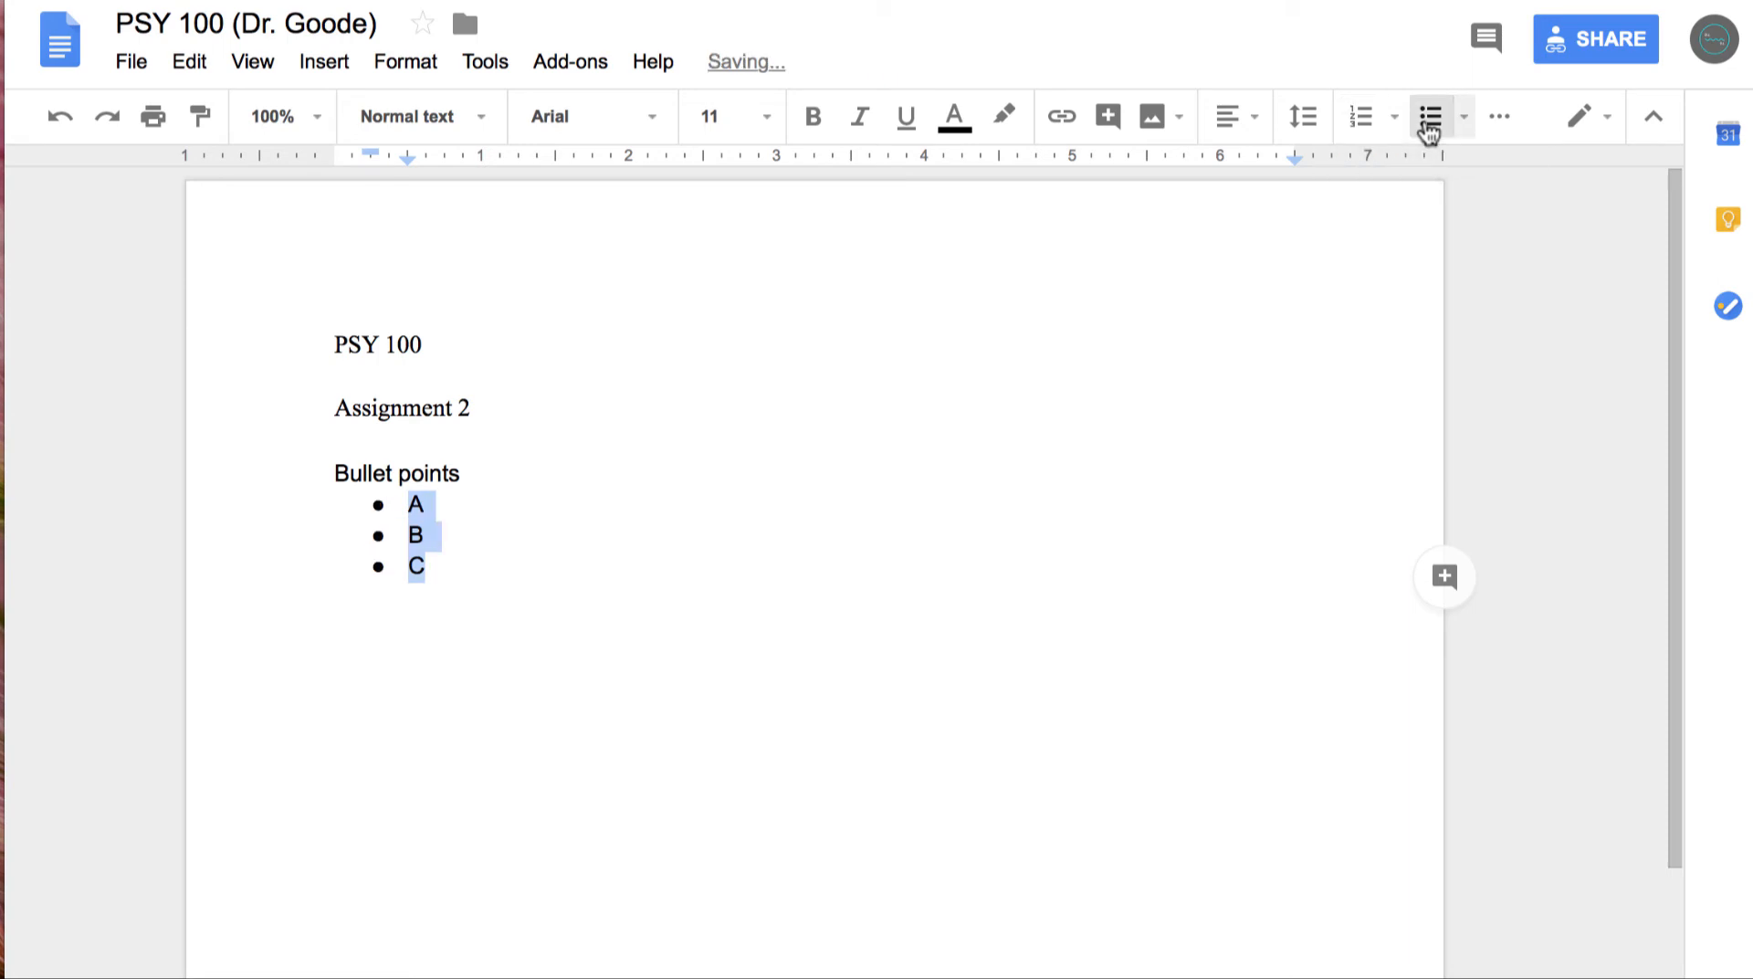
- Clear the text formatting of the bulleted items A, B and C
left_click(1501, 126)
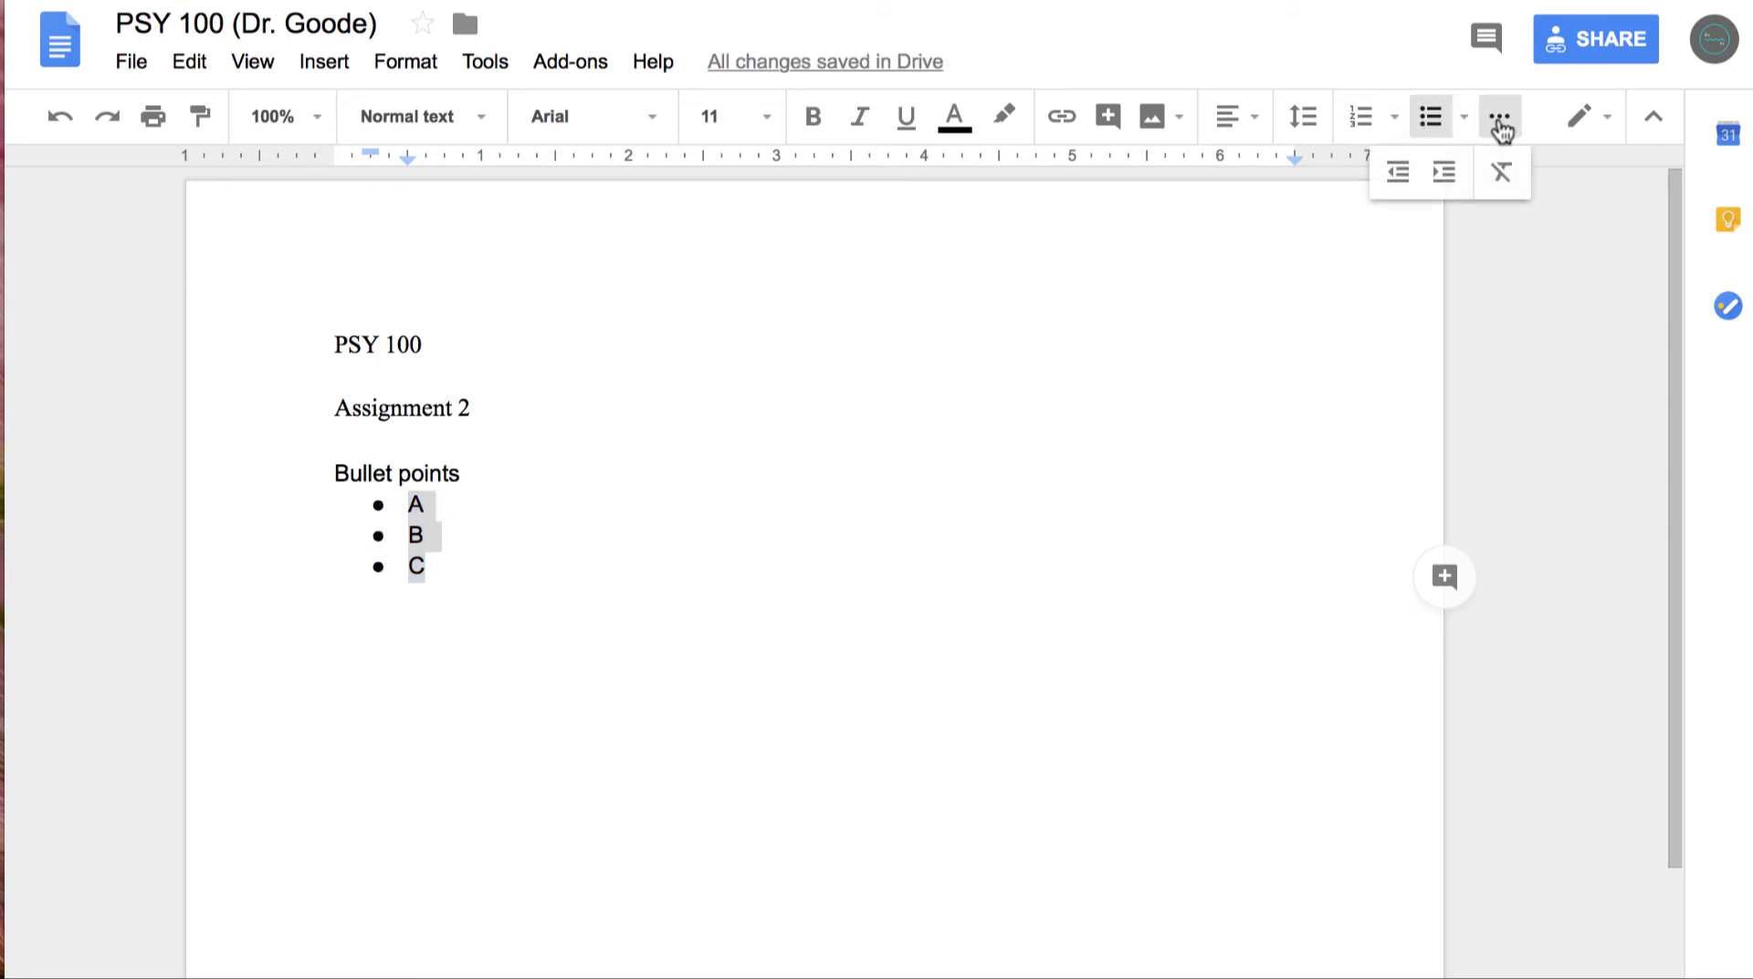
left_click(1502, 185)
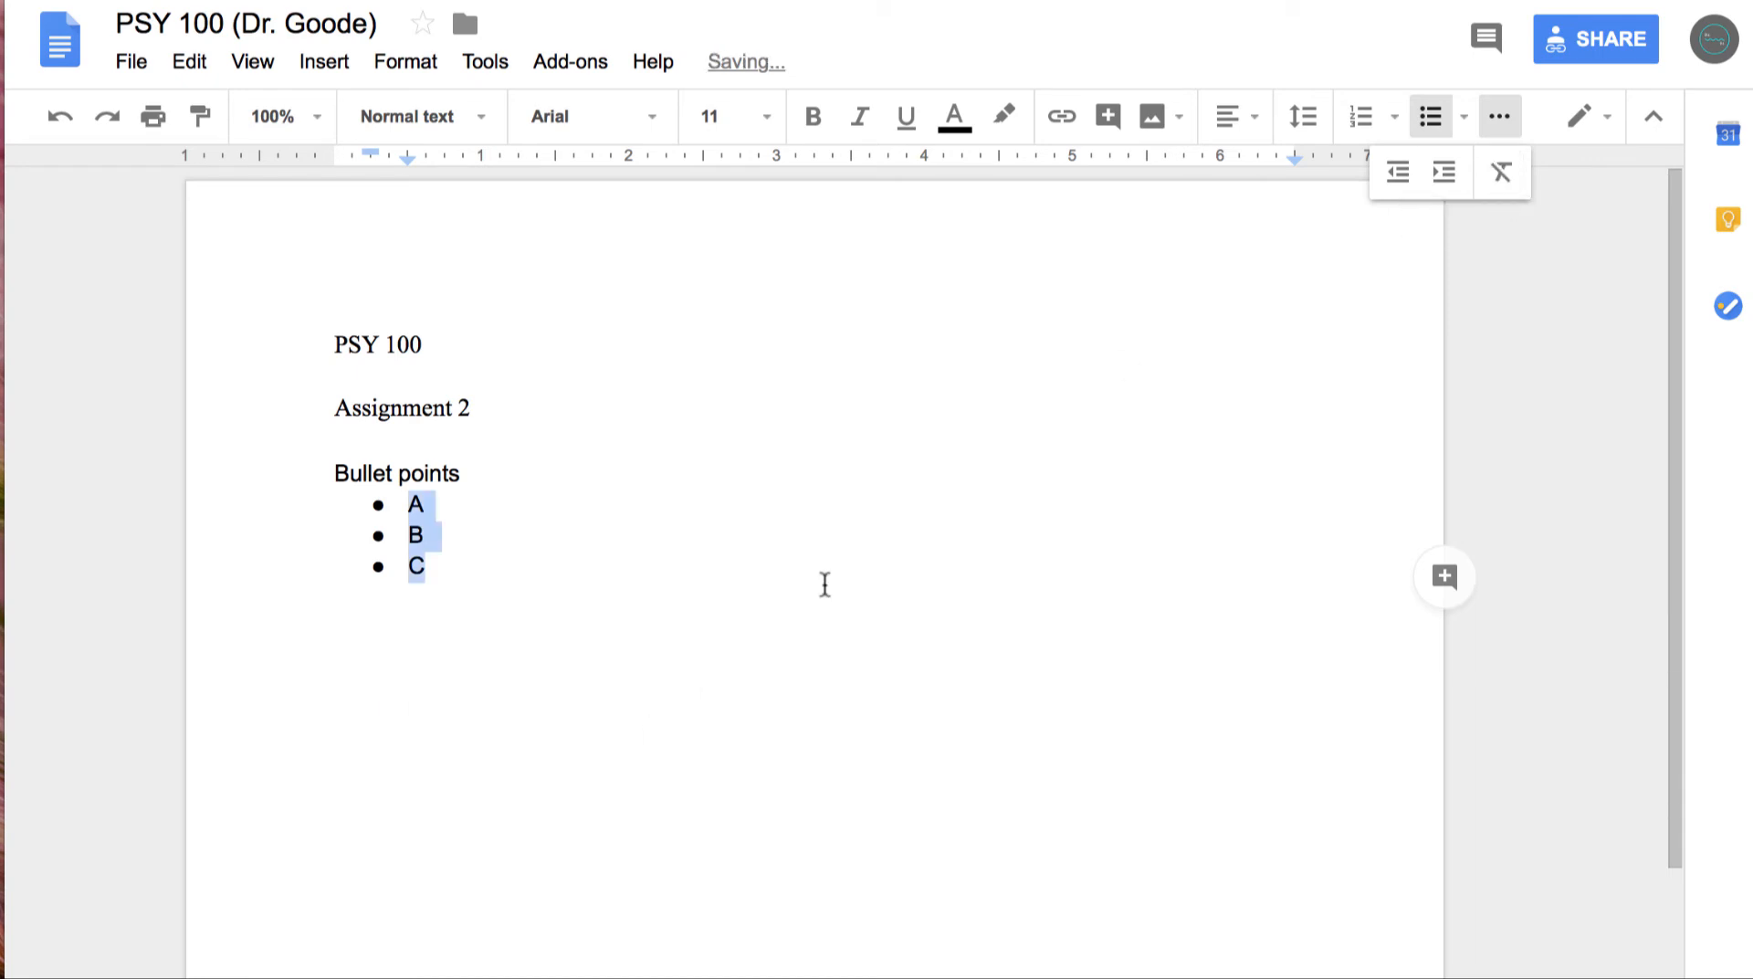
- Try sharing the document by adding a collaborator's e-mail address as an editor, and cancel without sending the invitation
left_click(716, 559)
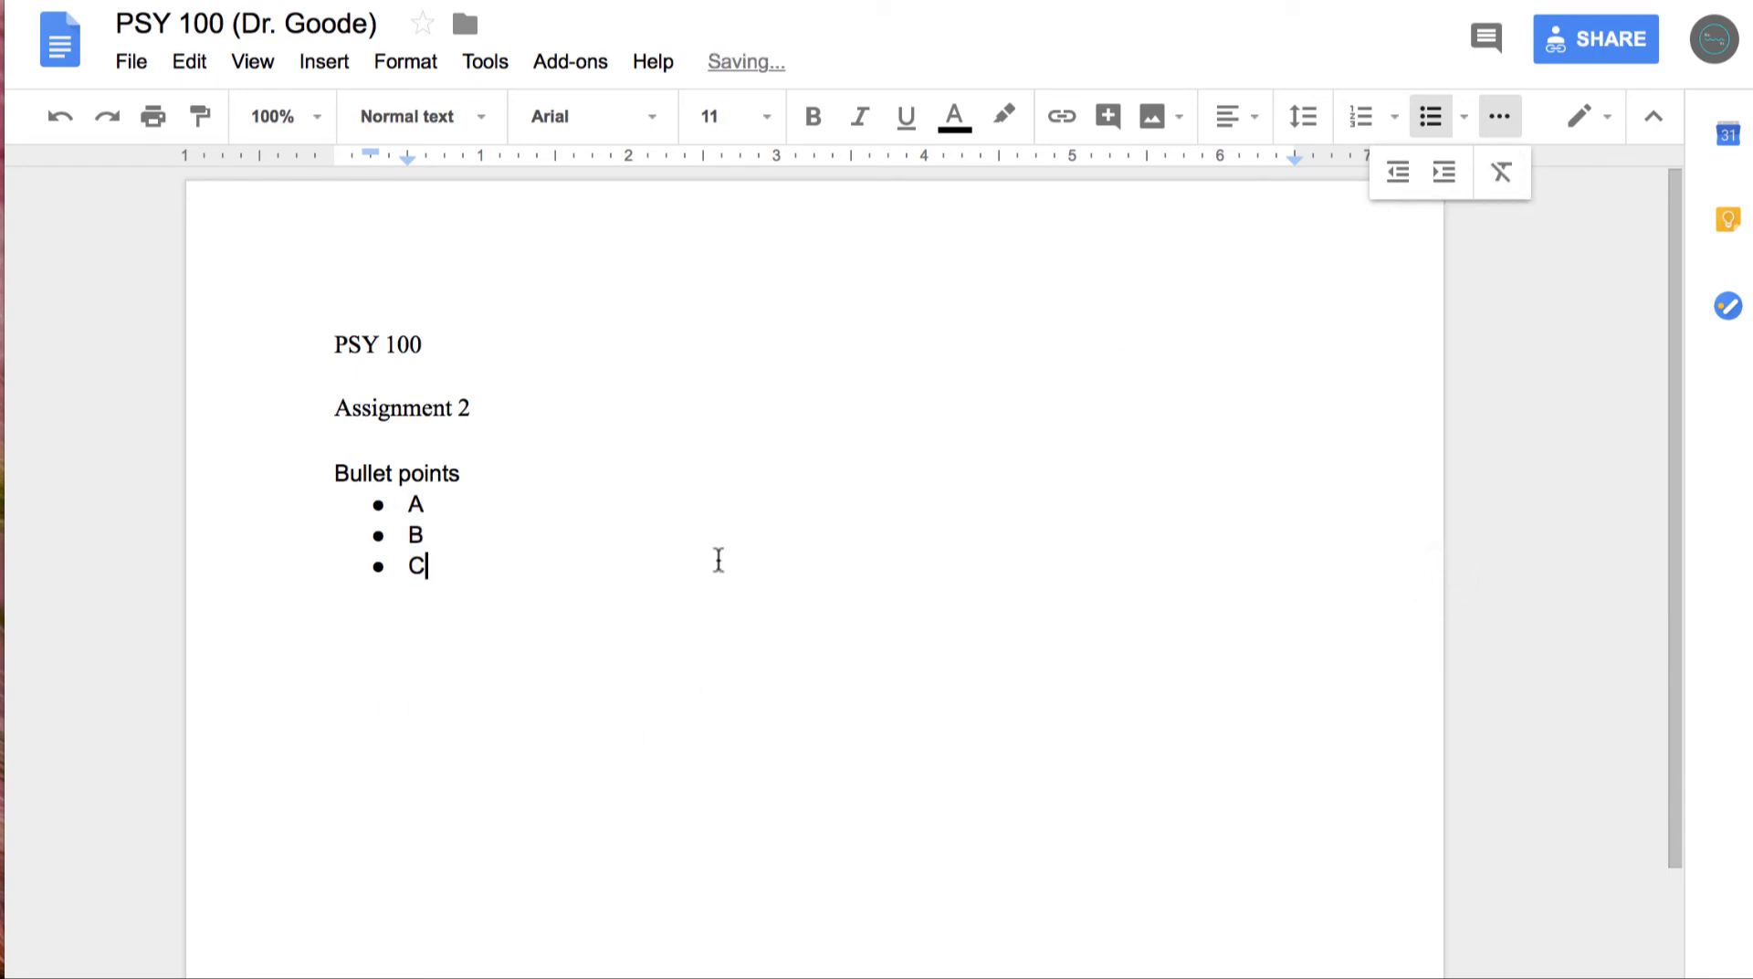
left_click(459, 408)
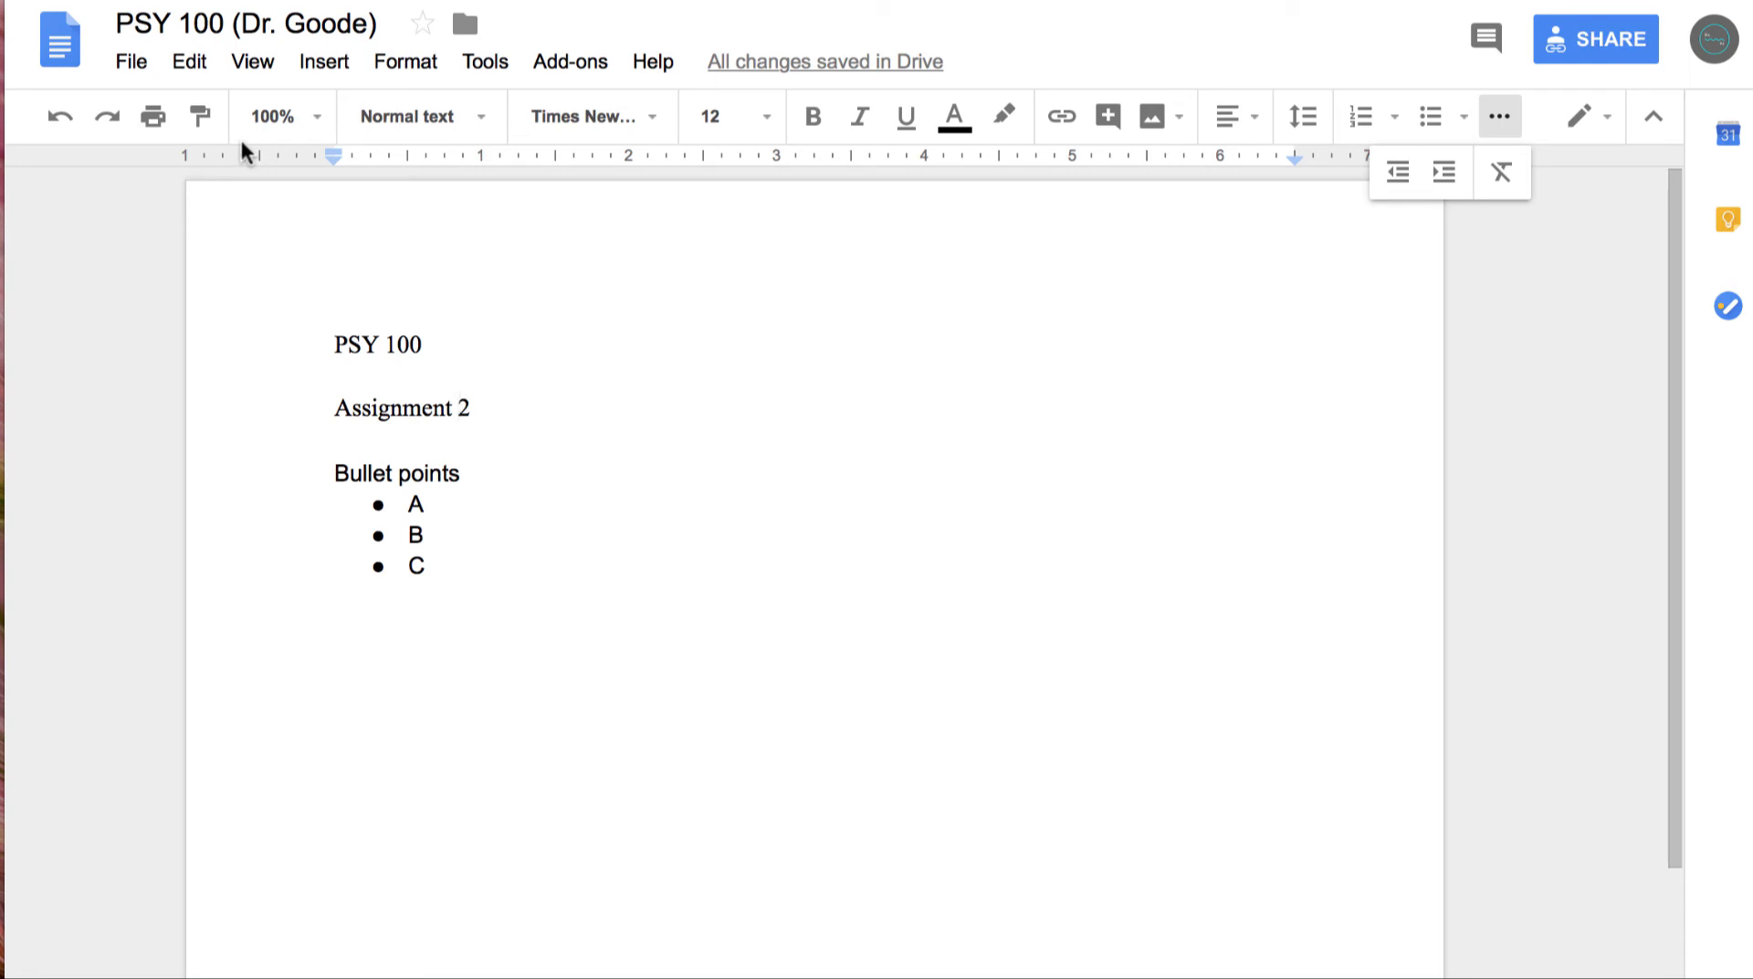
left_click(134, 62)
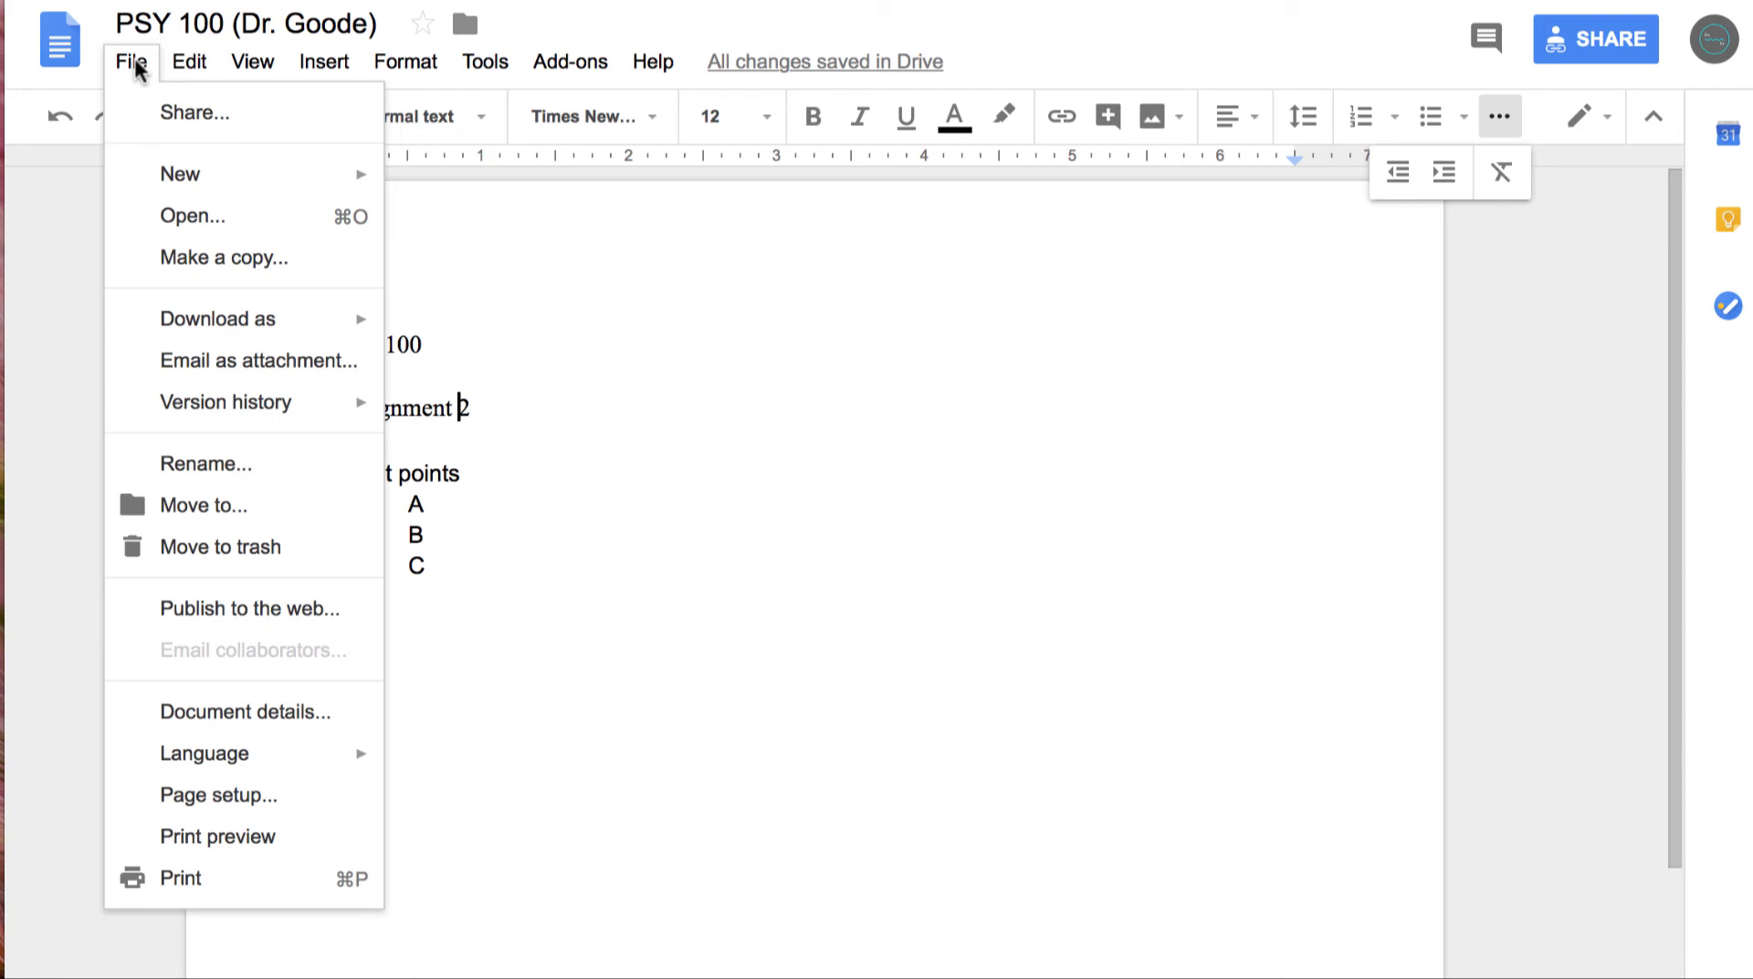
left_click(159, 120)
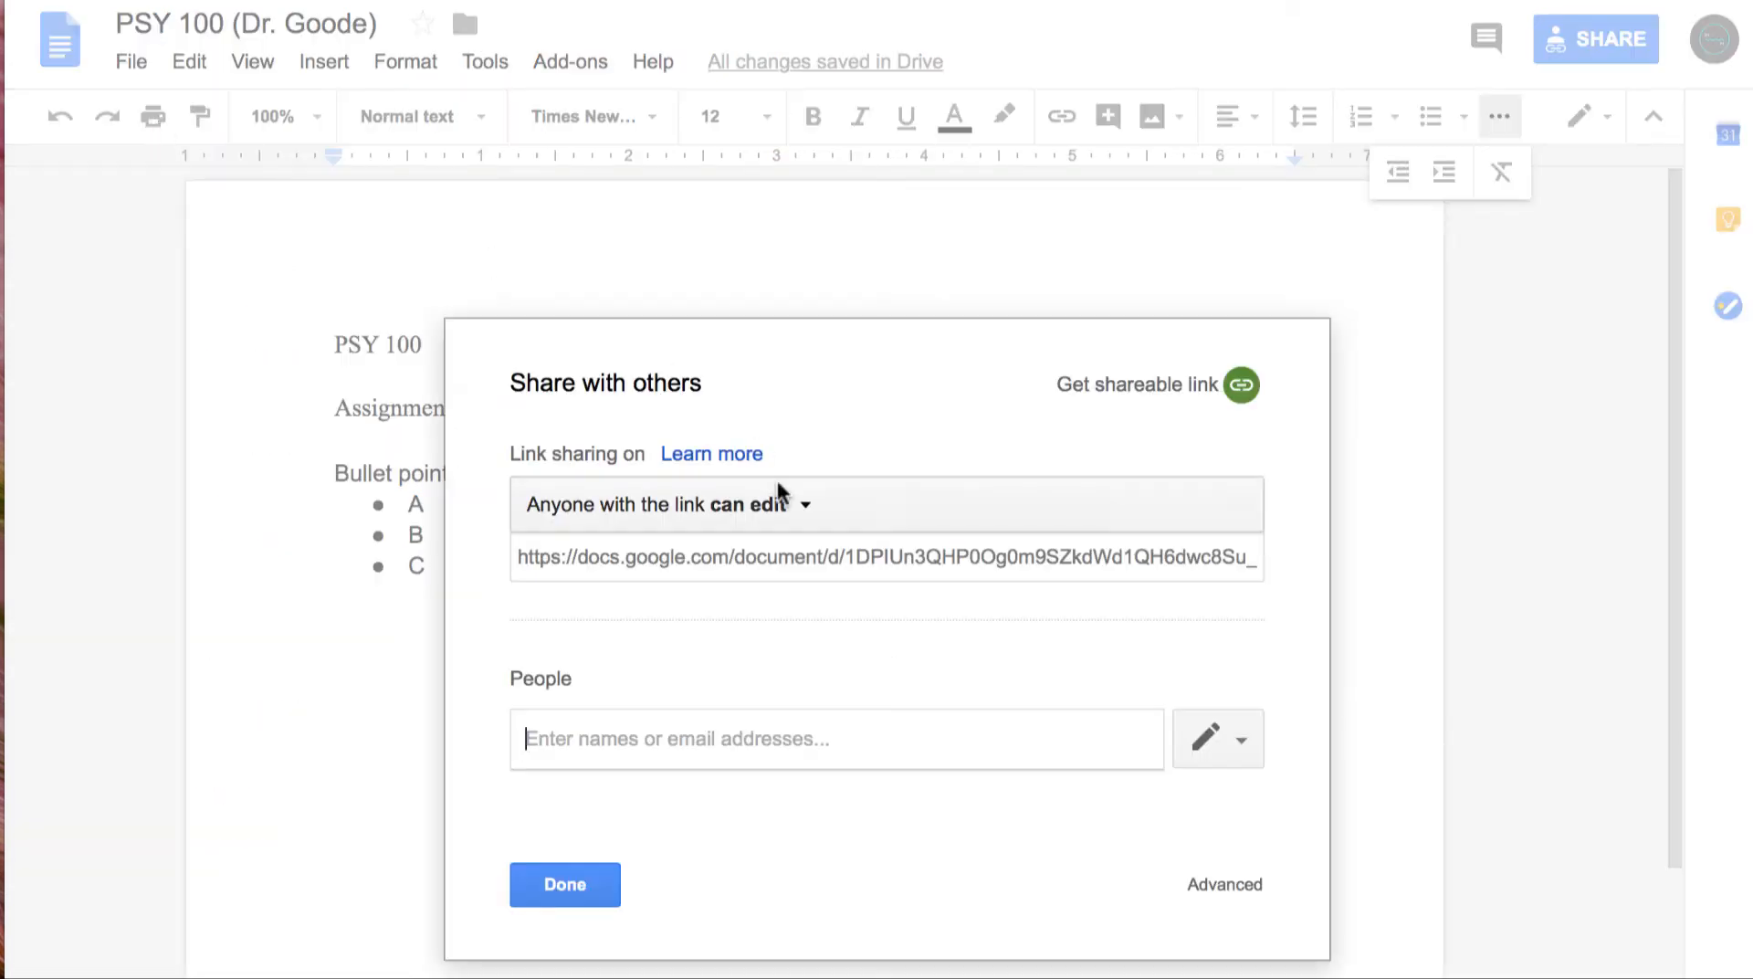
left_click(755, 749)
type("uhwowc")
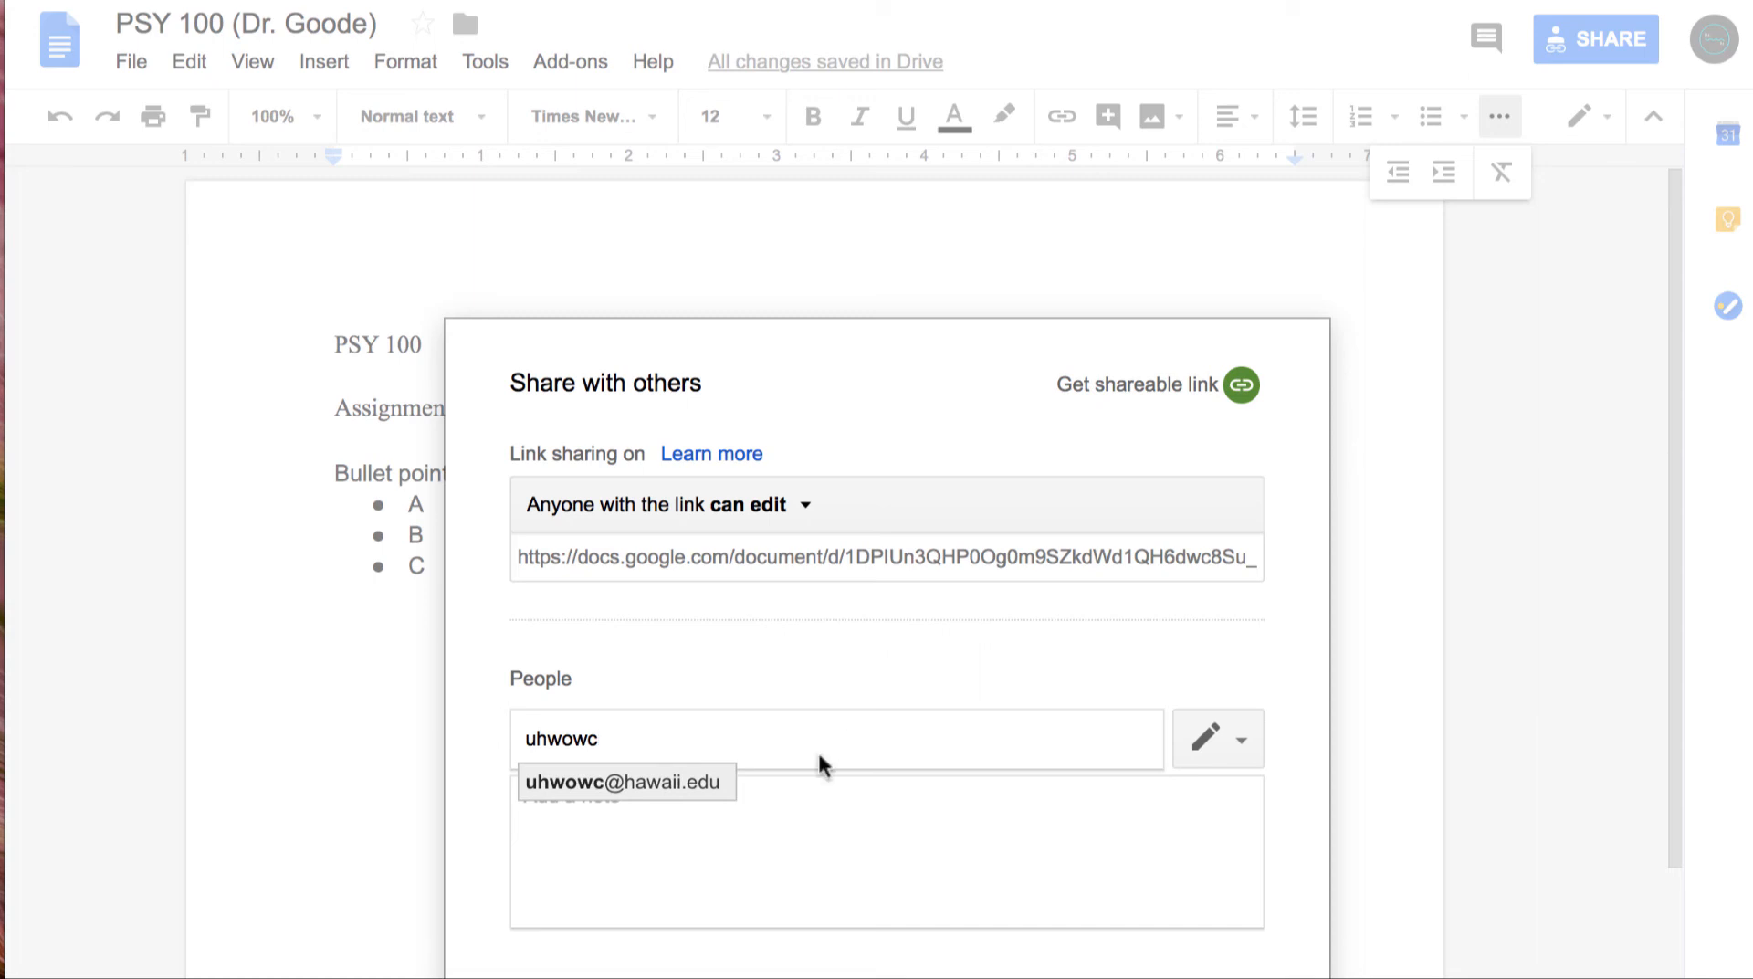
left_click(674, 785)
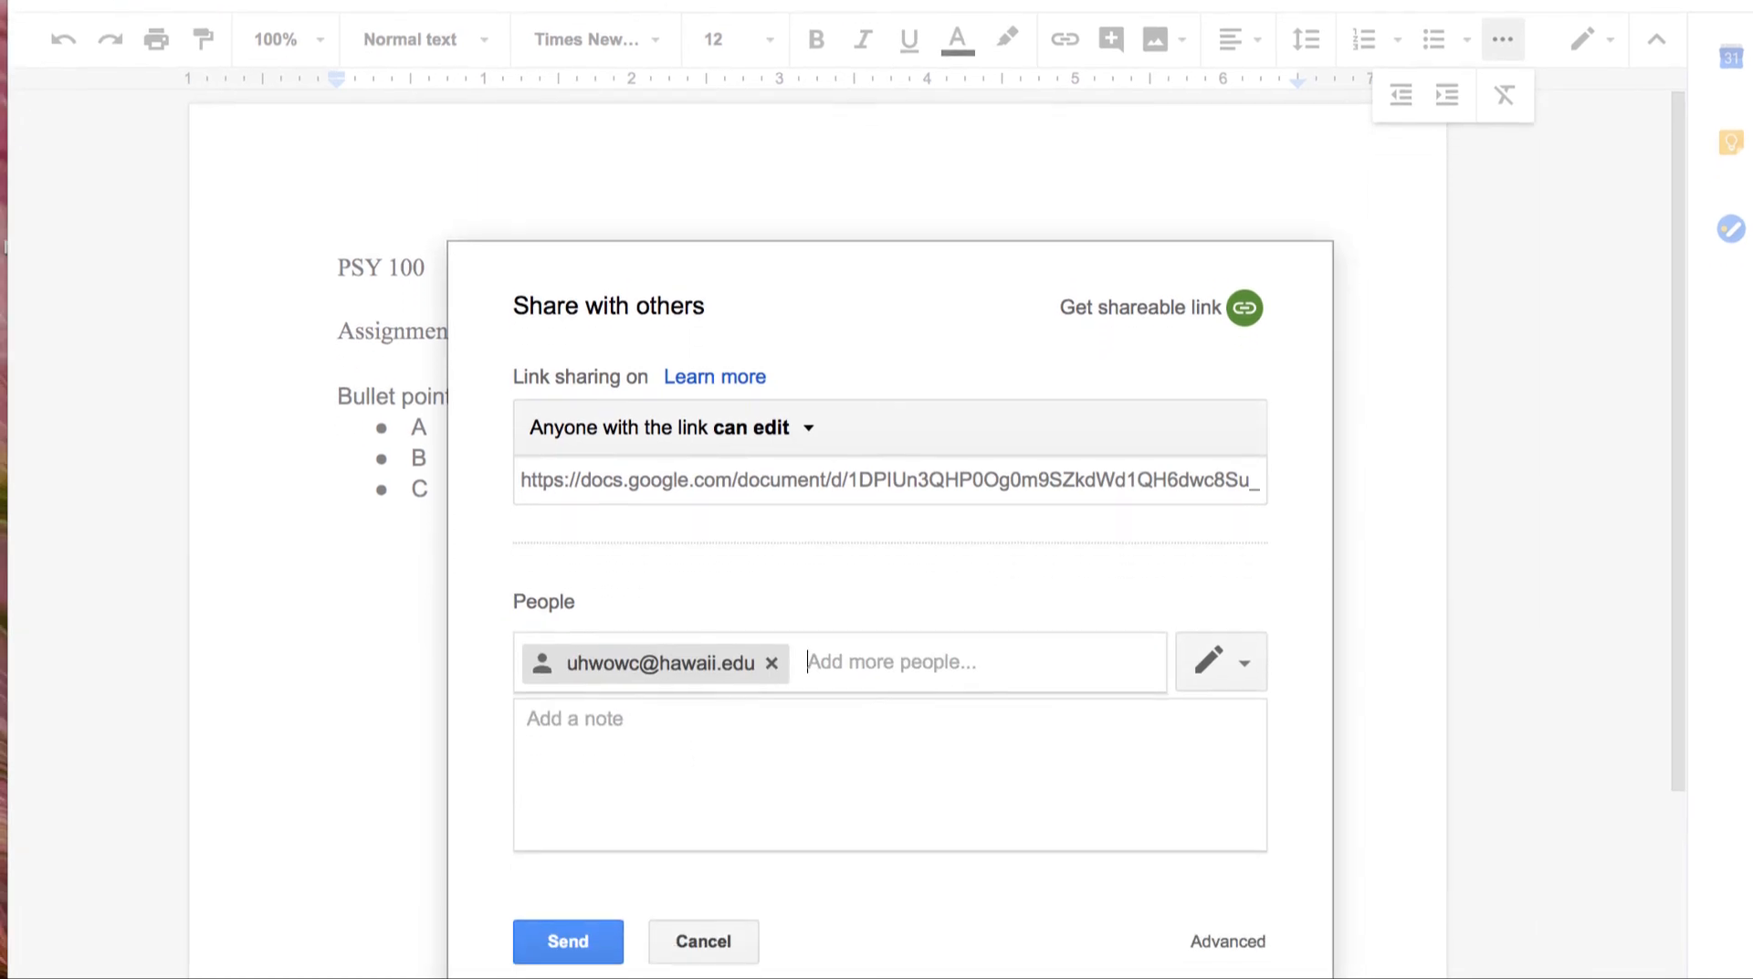
left_click(704, 946)
left_click(572, 798)
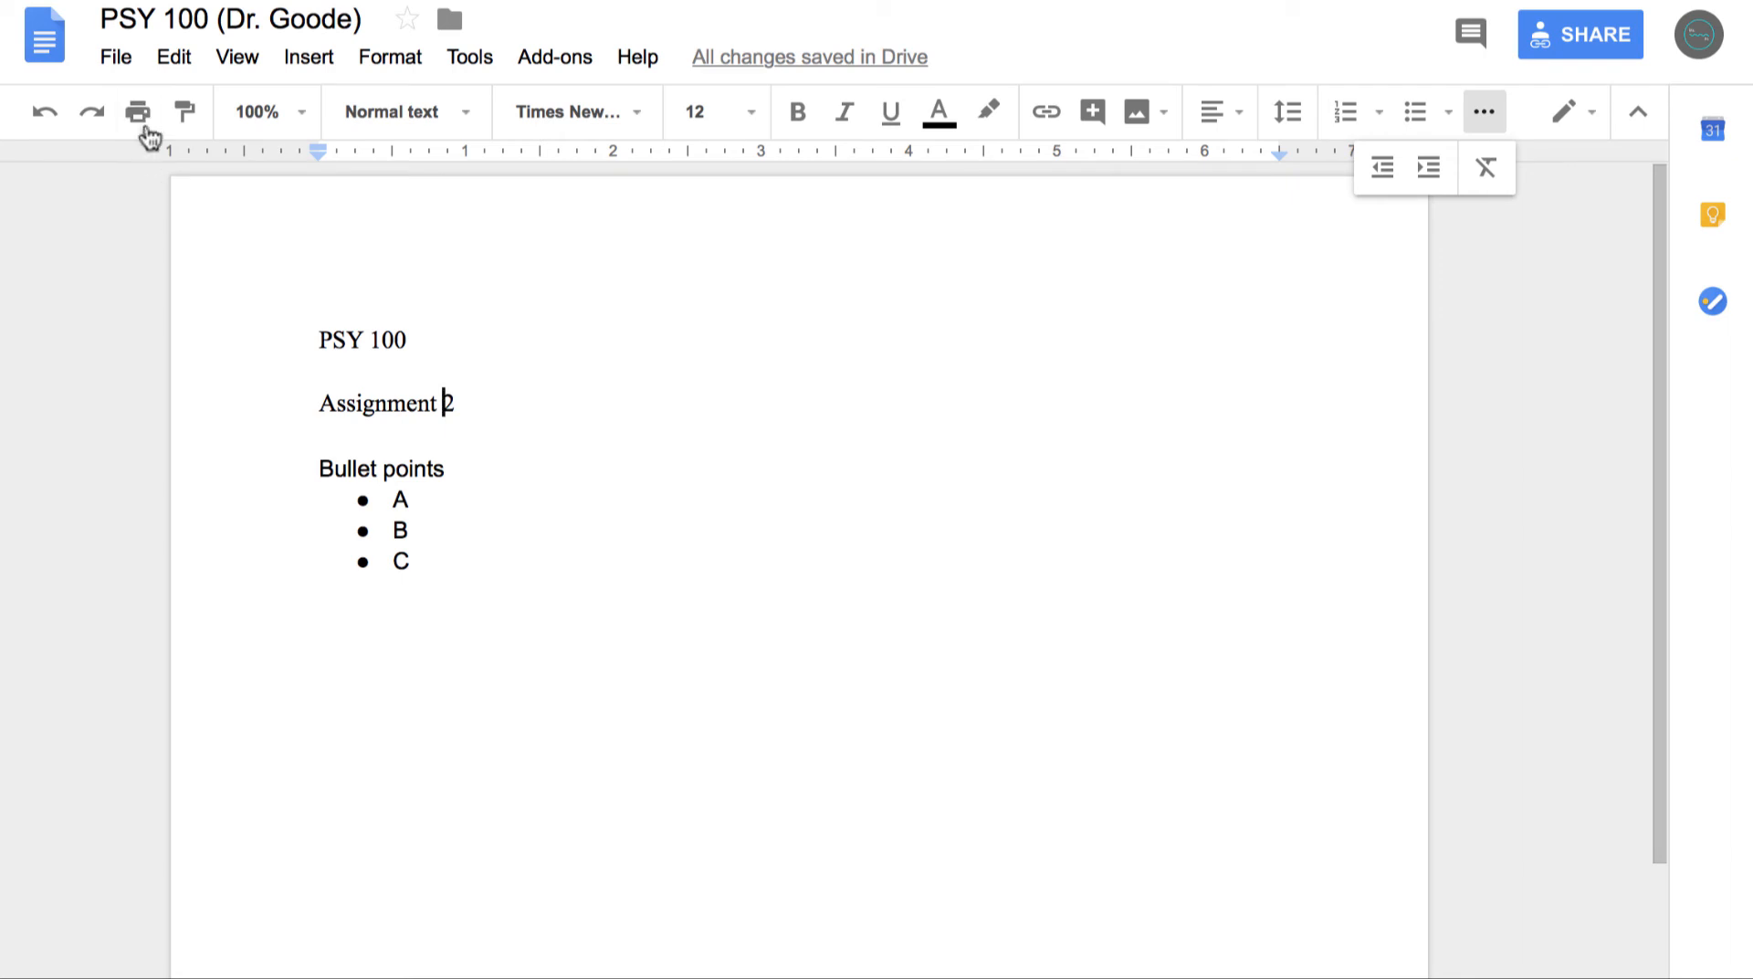
- Examine the file options for downloading, emailing as an attachment and version history
left_click(117, 59)
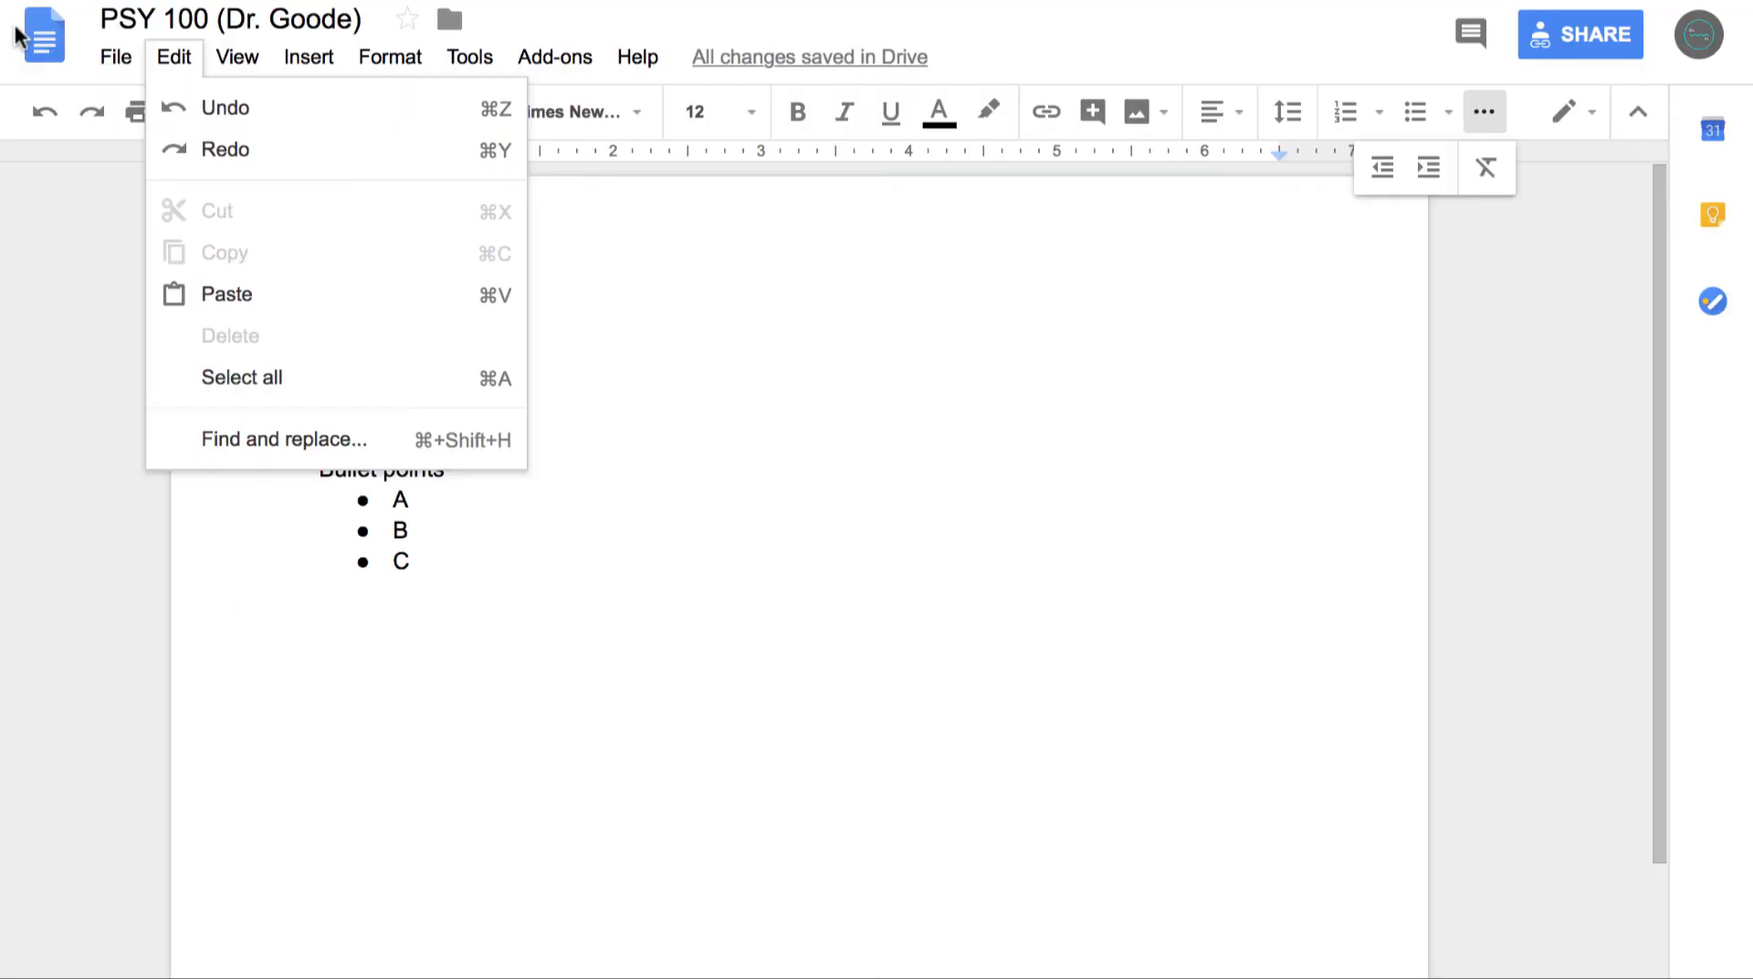
left_click(112, 60)
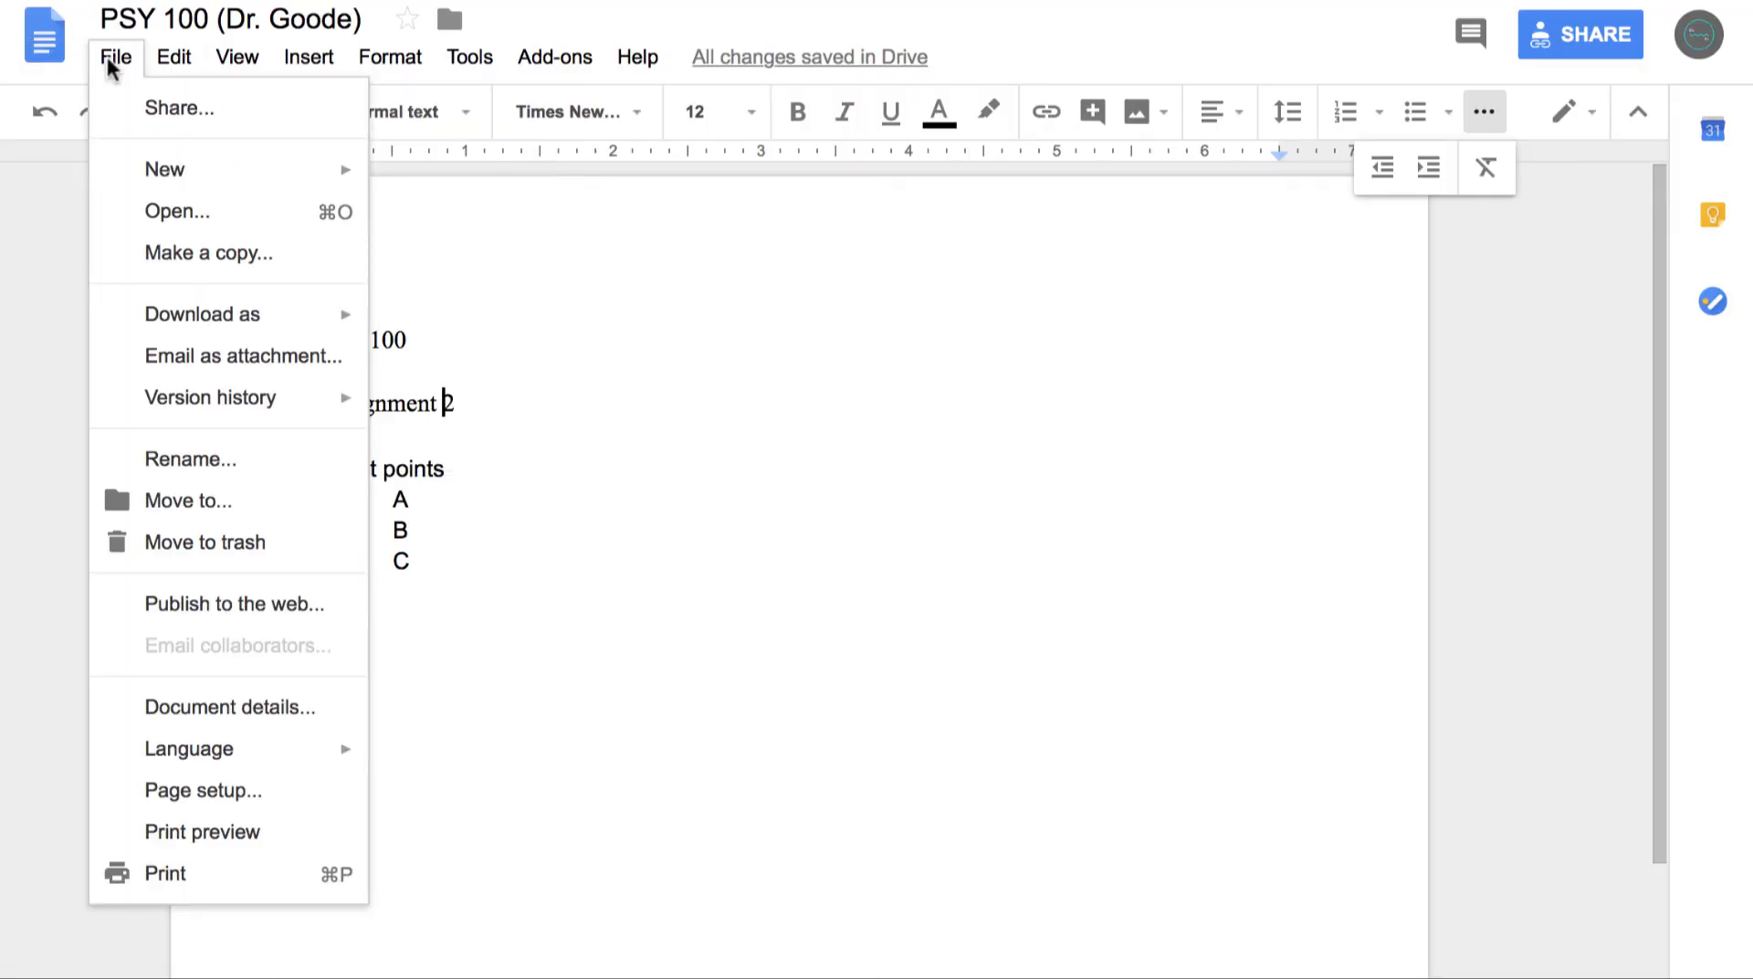
mouse_move(296, 327)
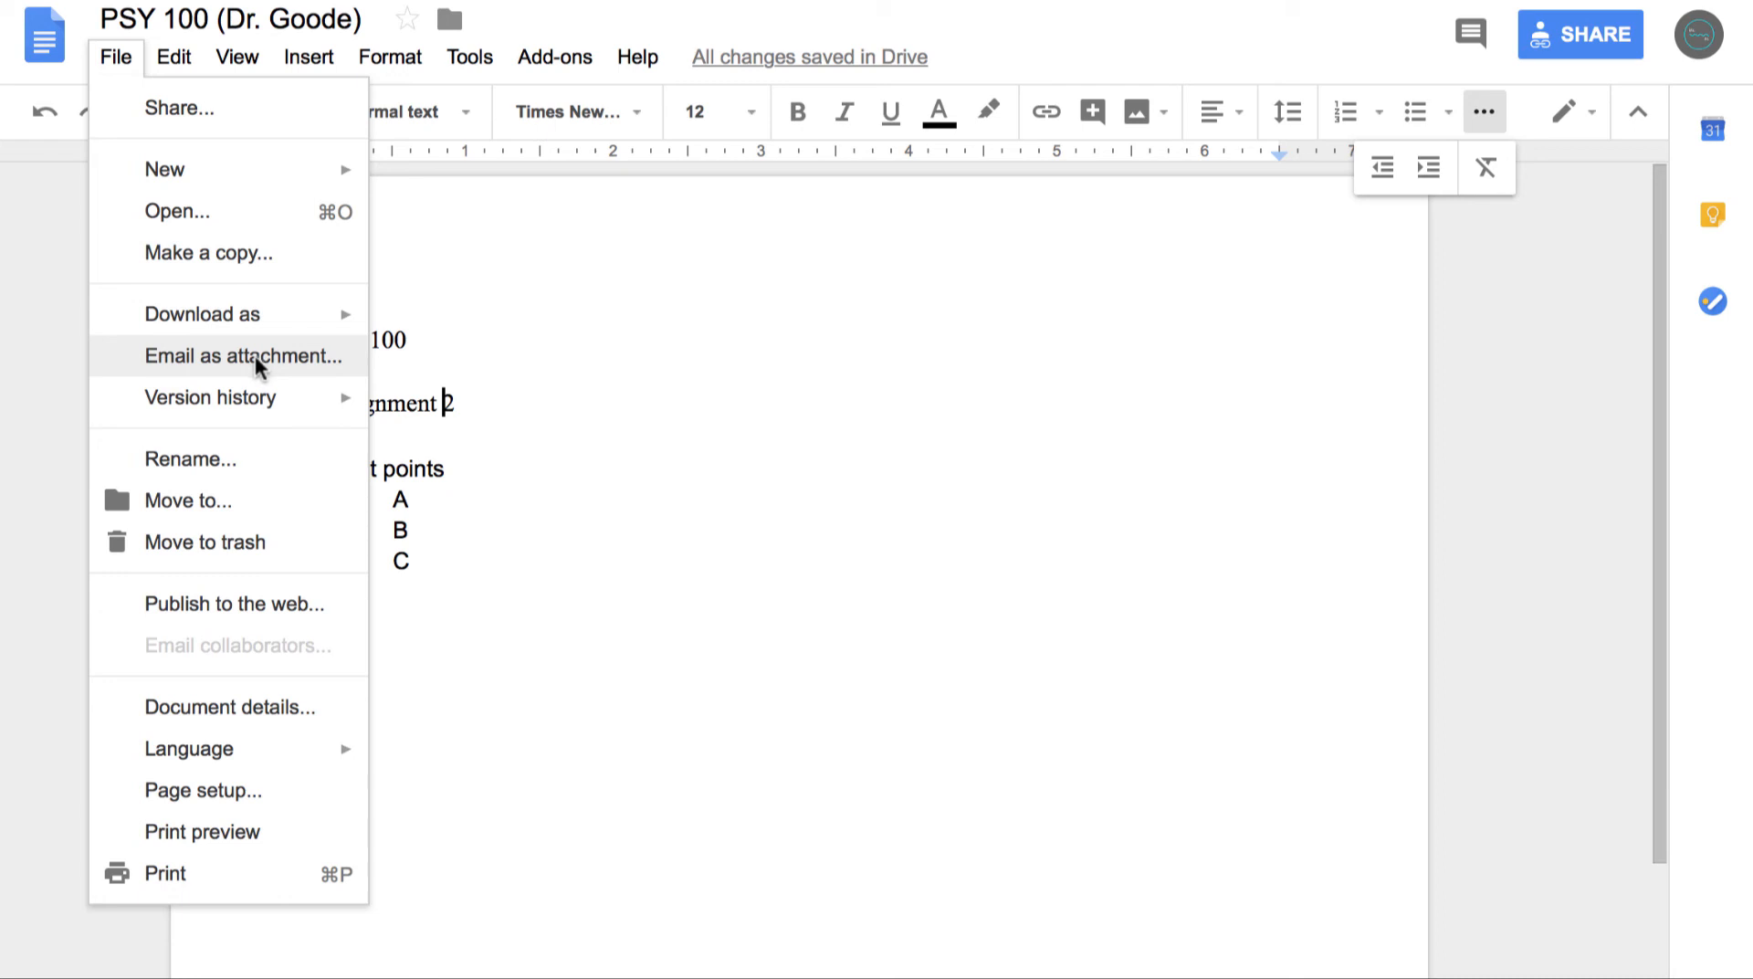
mouse_move(349, 396)
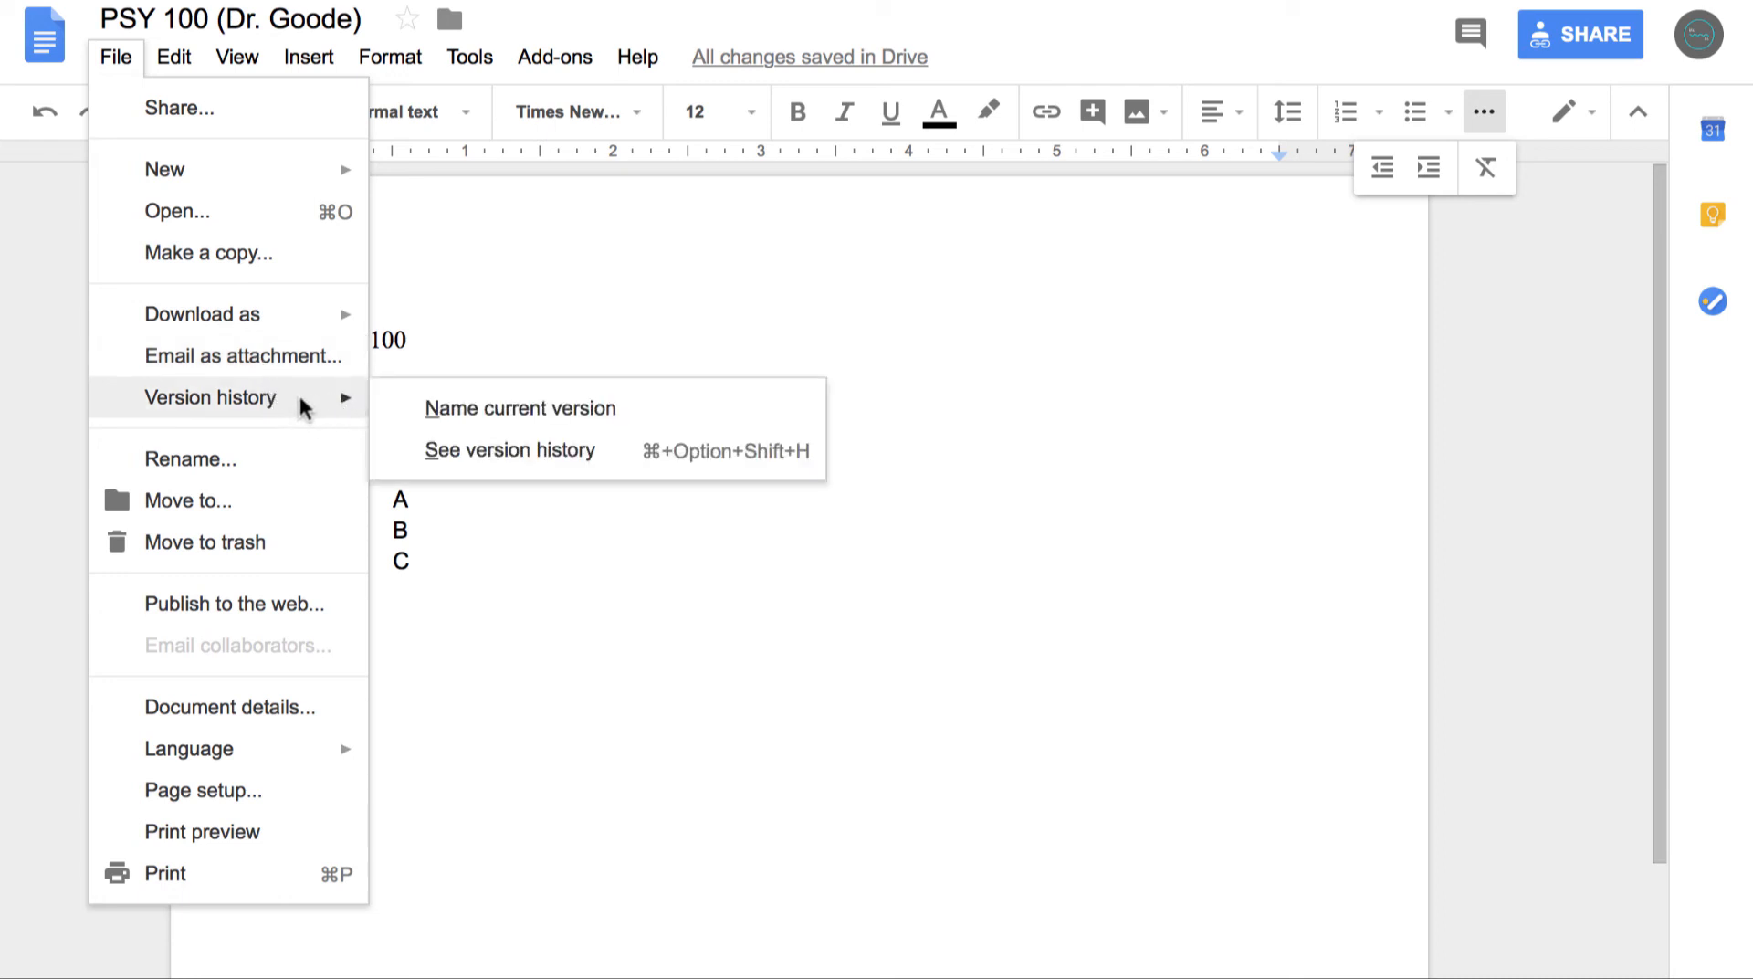
left_click(403, 262)
left_click(517, 596)
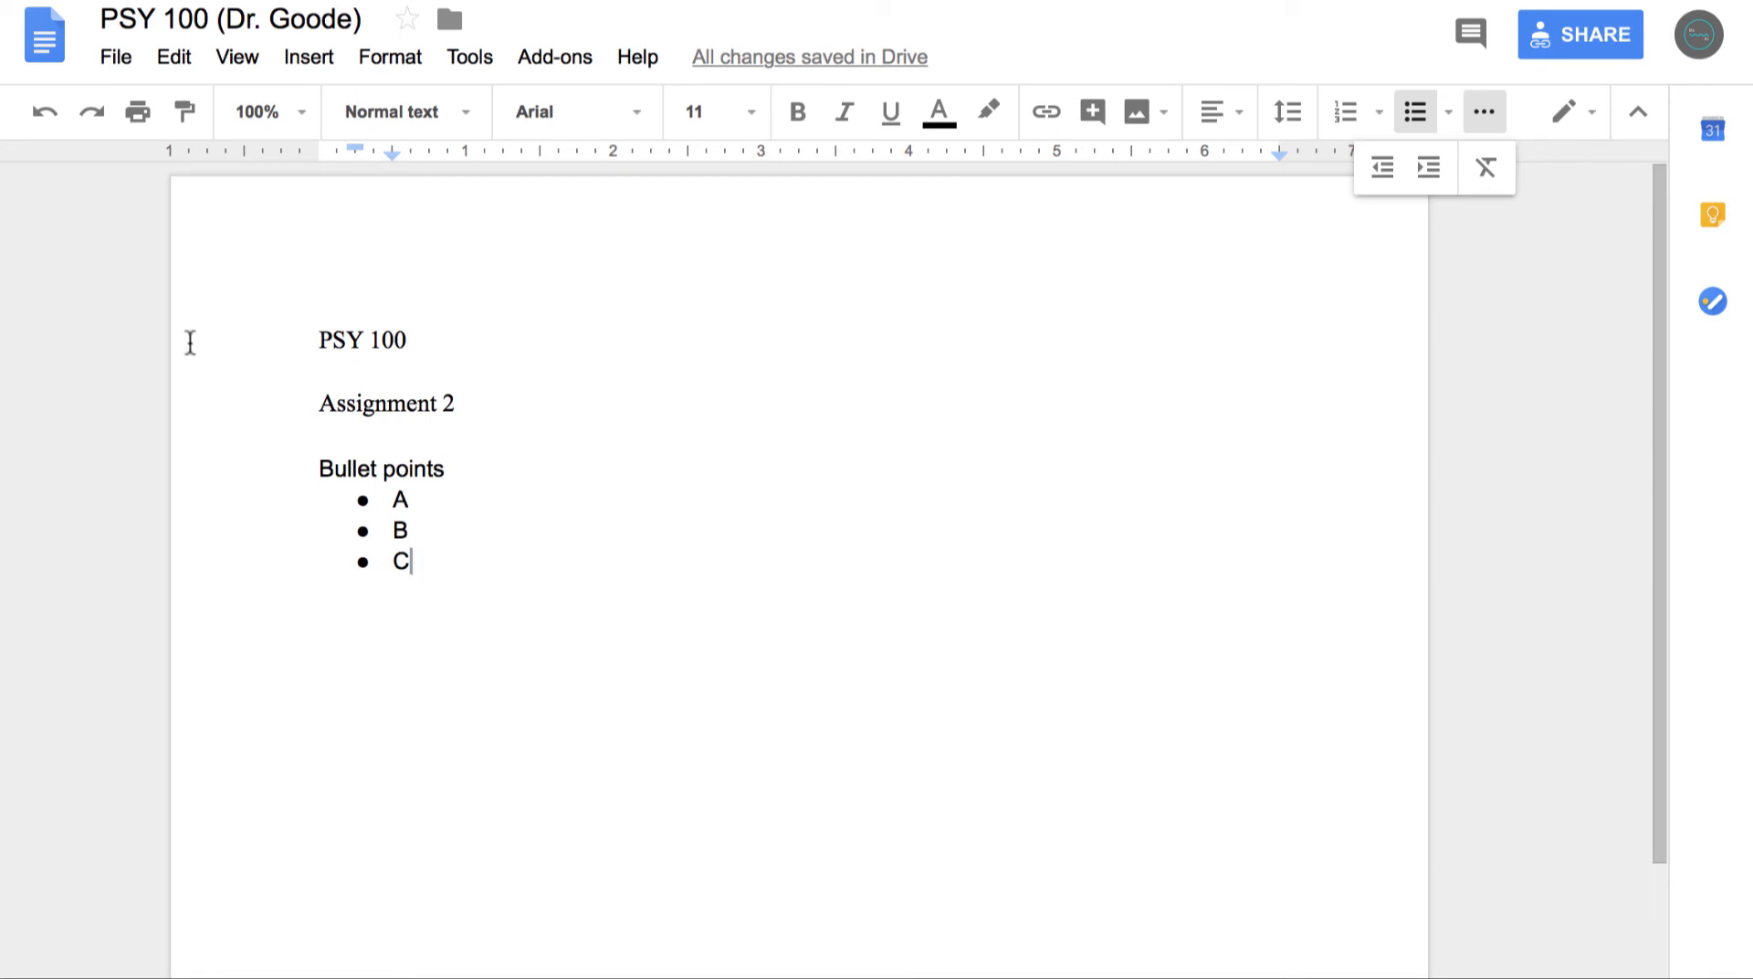
- Undo the list formatting and the entry of lines A, B and C below "Bullet points"
left_click(45, 113)
left_click(45, 114)
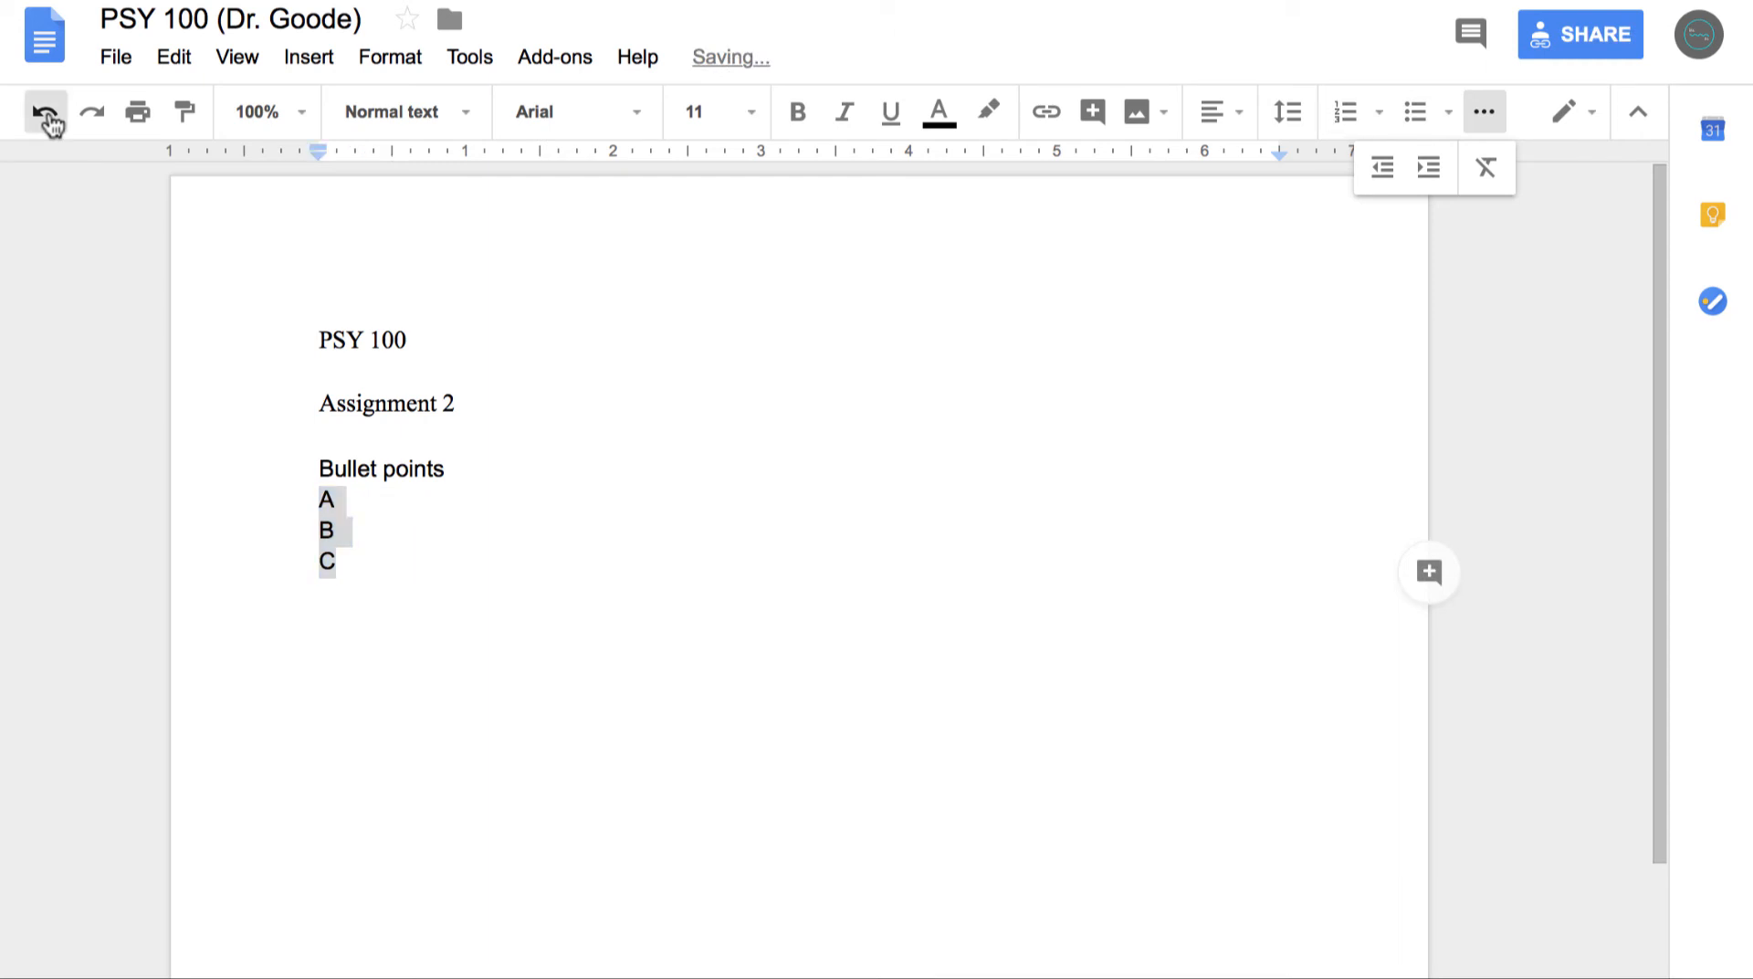
left_click(44, 113)
left_click(45, 113)
left_click(45, 113)
left_click(44, 114)
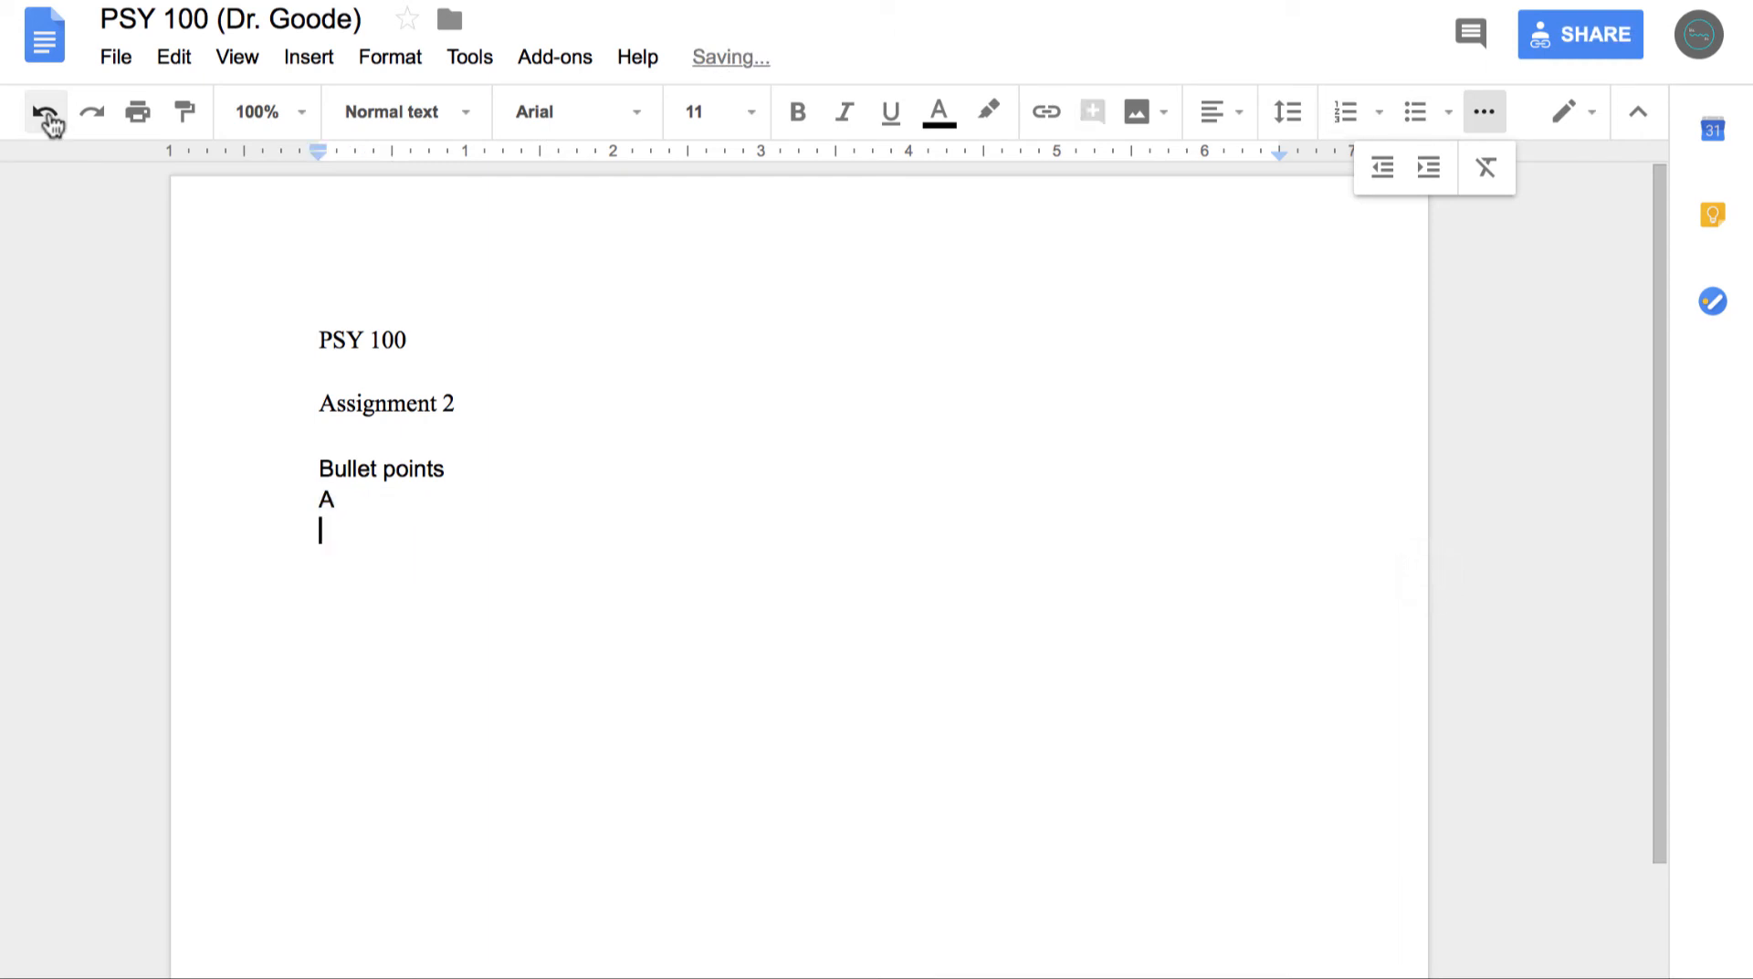
left_click(45, 113)
left_click(45, 113)
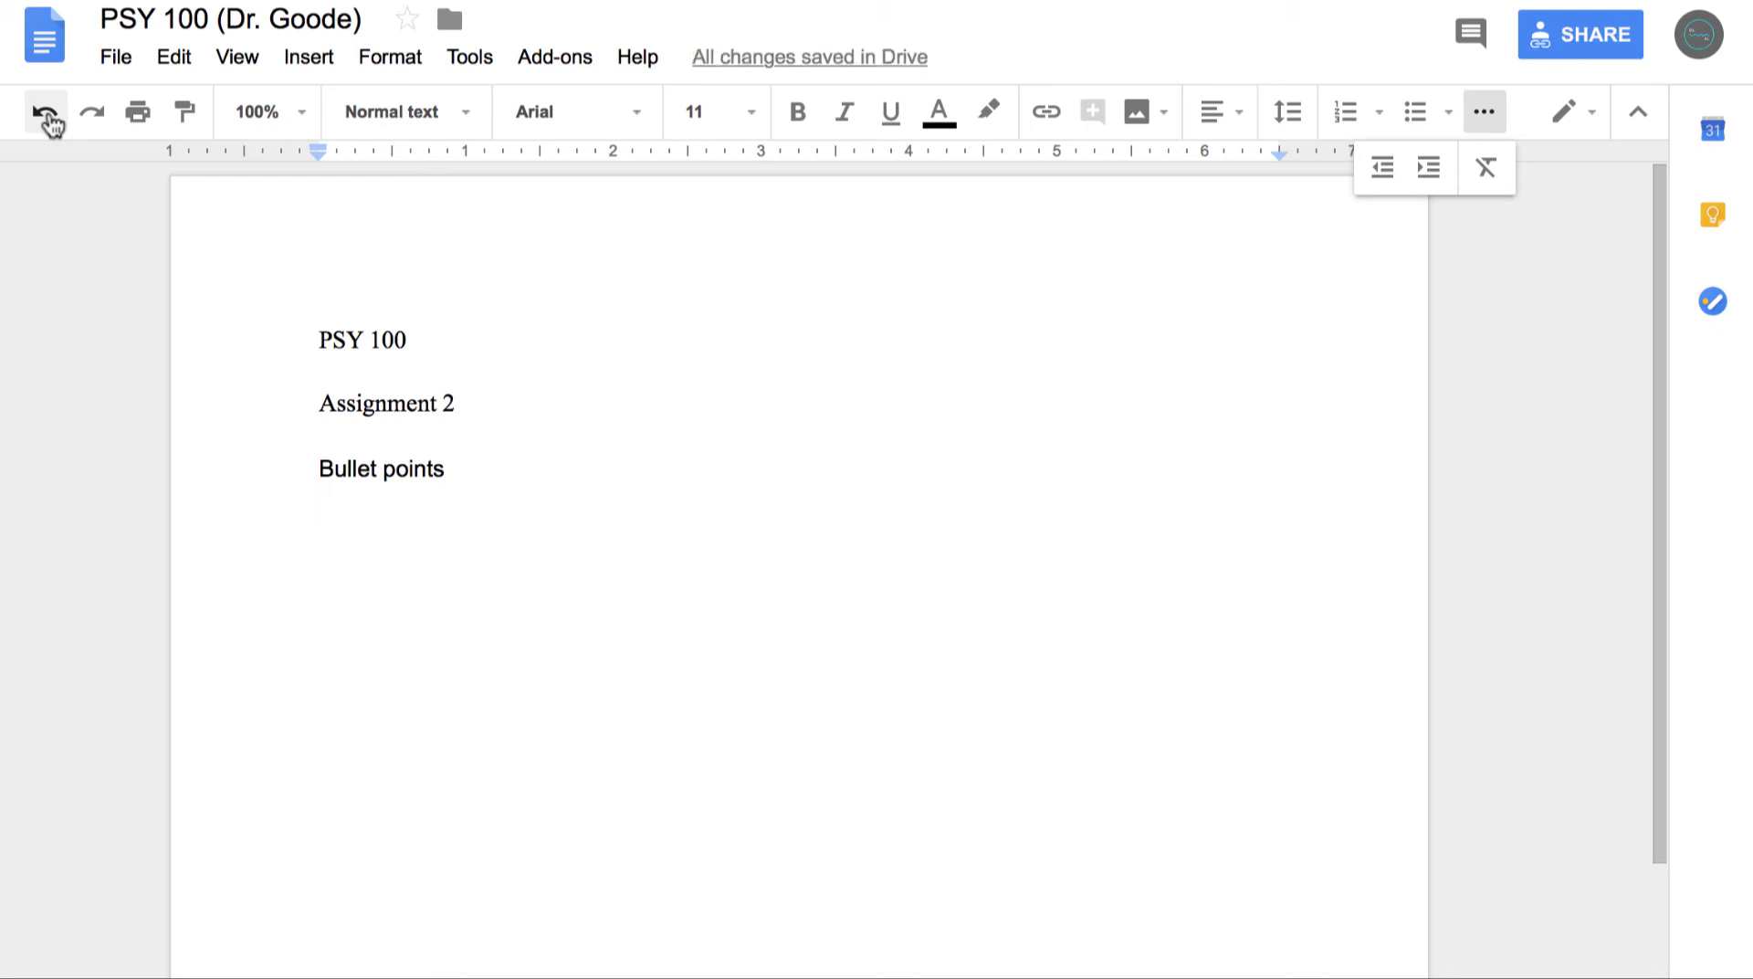
- Redo the entry of lines A, B and C and their formatting up to the bulleted list
left_click(92, 114)
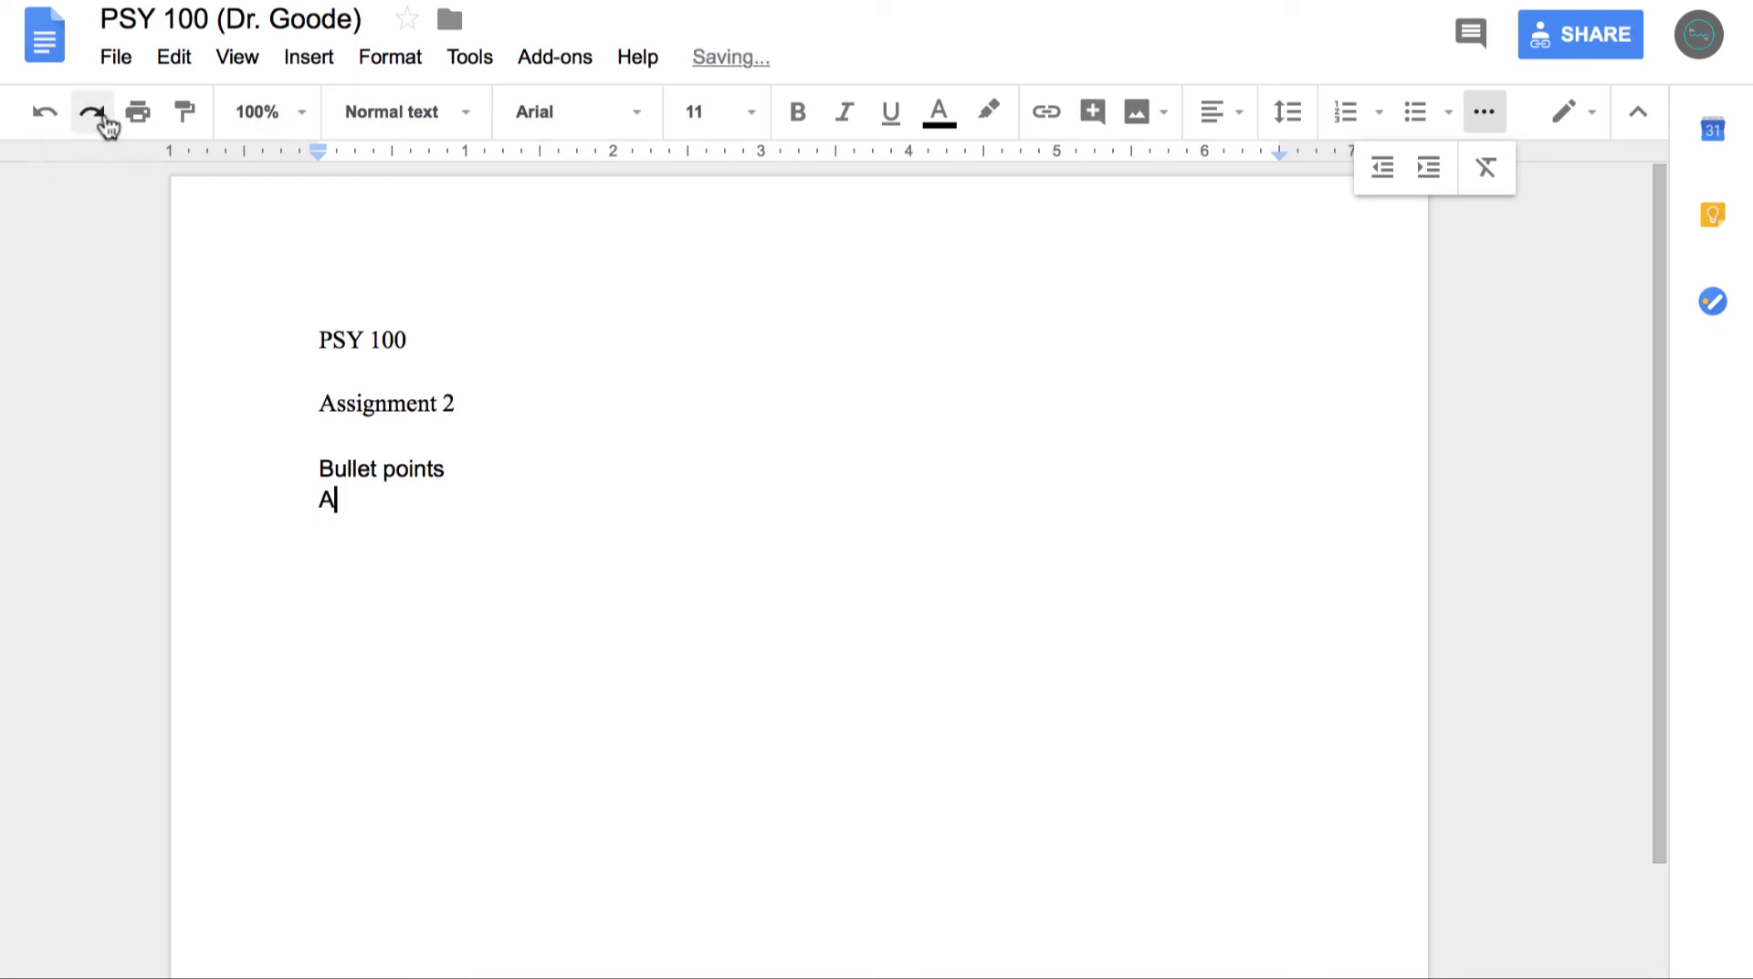
left_click(93, 113)
left_click(92, 113)
left_click(104, 116)
left_click(104, 116)
left_click(104, 117)
left_click(104, 117)
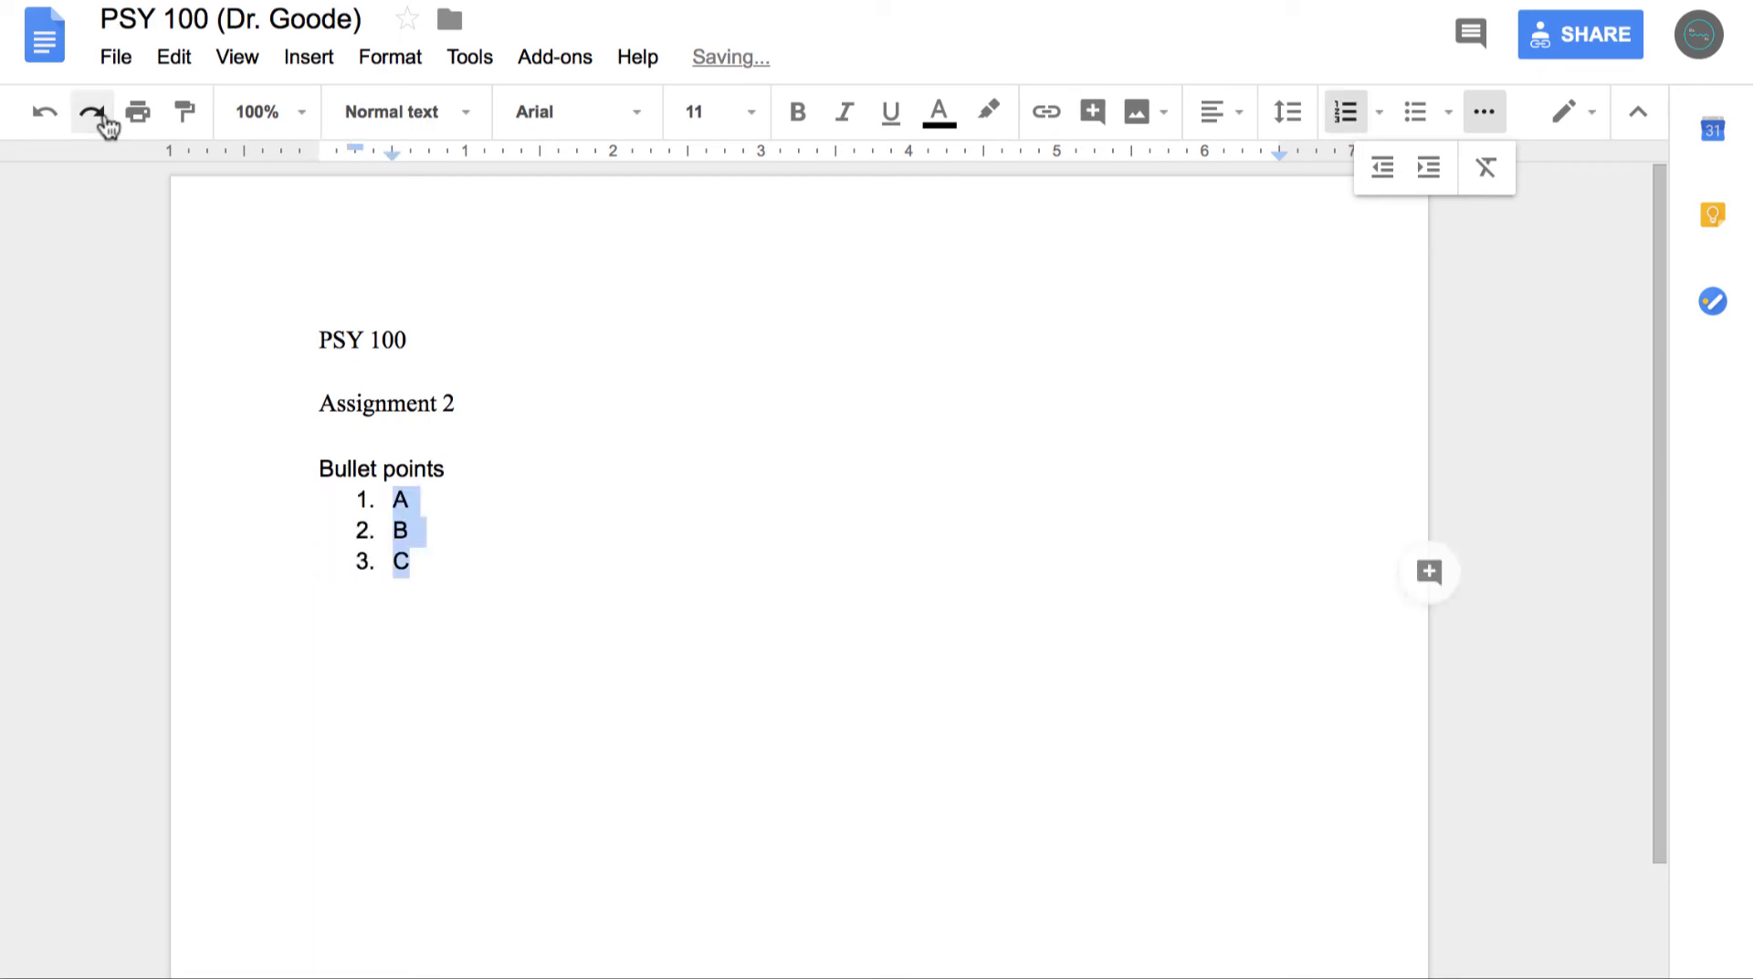
left_click(104, 117)
left_click(543, 617)
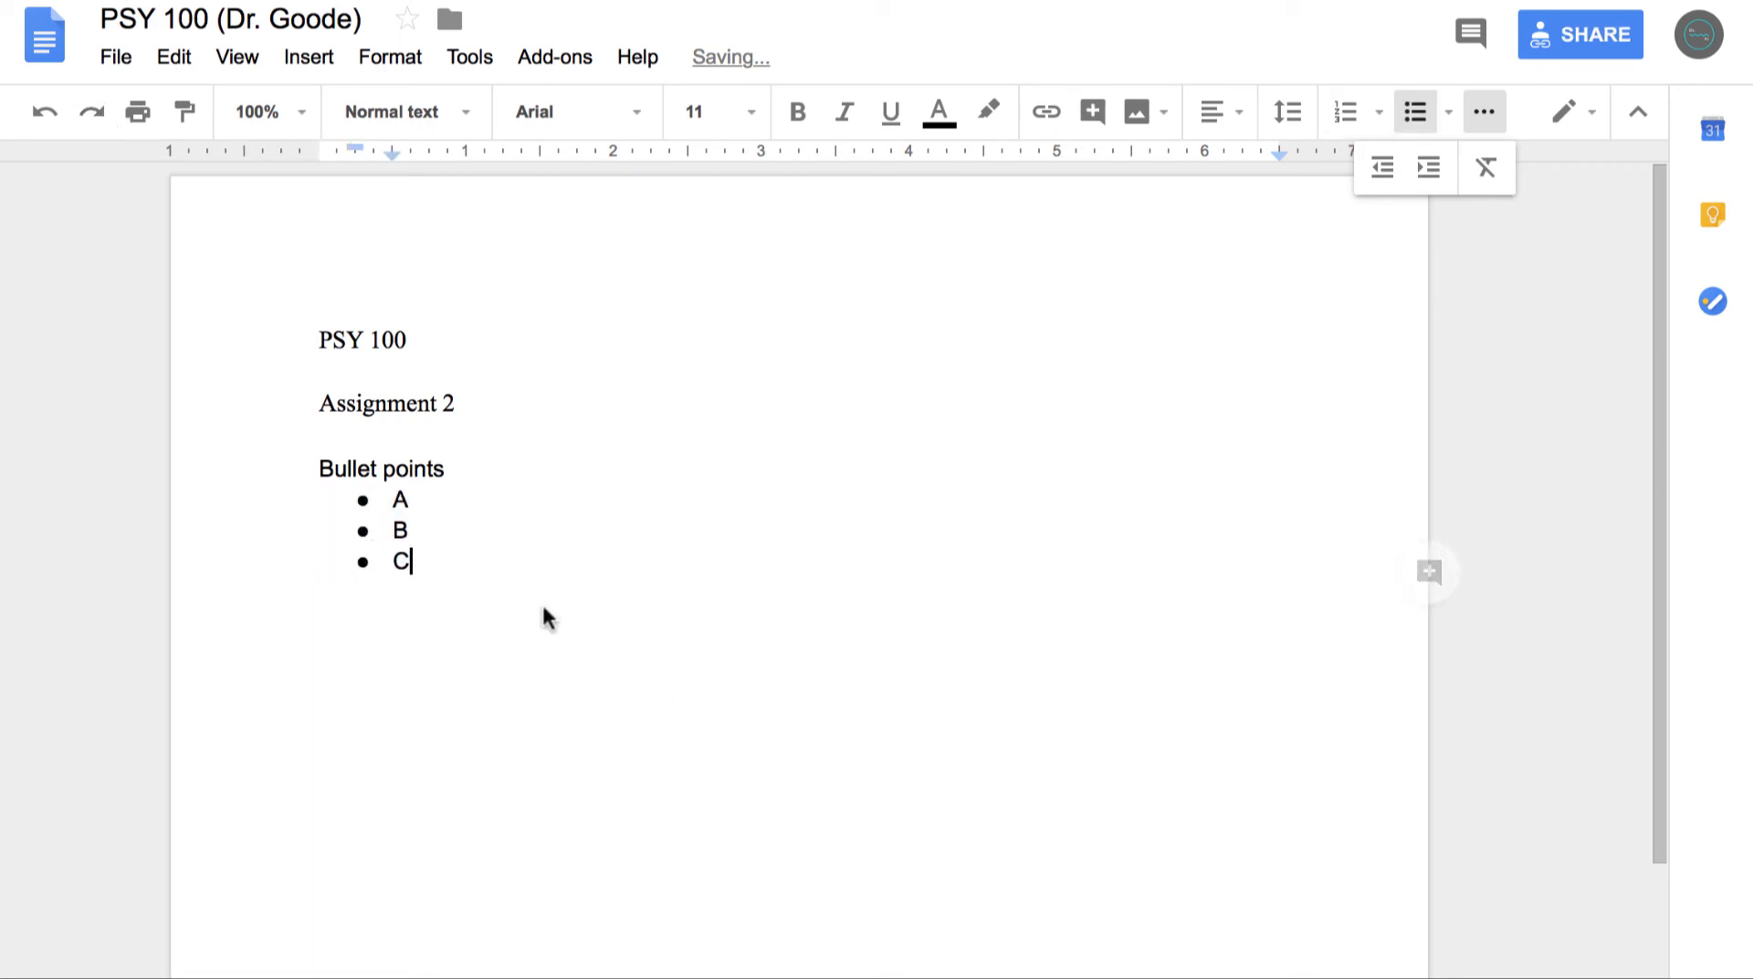